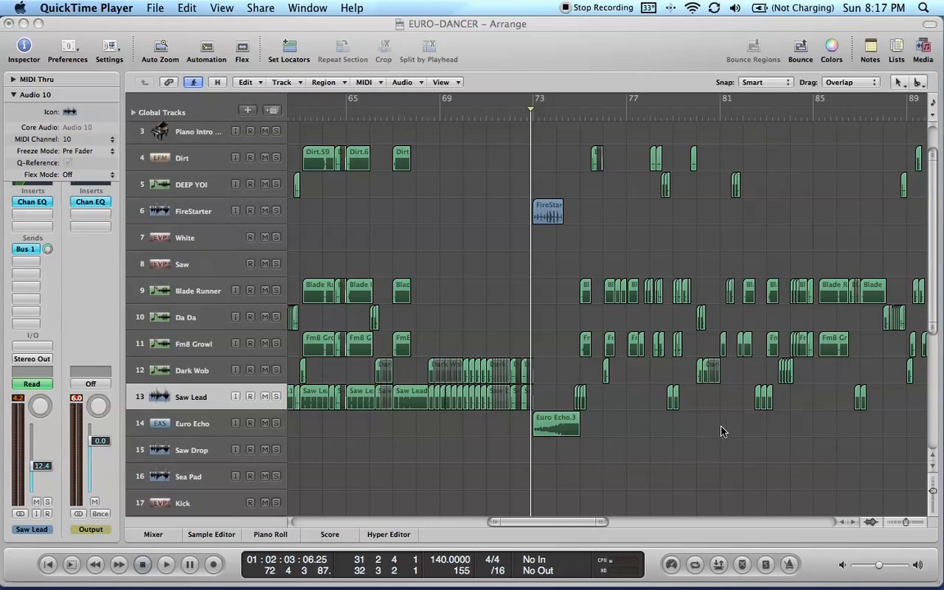
Play the arrangement from just before the bar 73 break until about bar 78 to hear the drop.
{"action": "left_click", "coordinate": [509, 123]}
{"action": "left_click", "coordinate": [501, 116]}
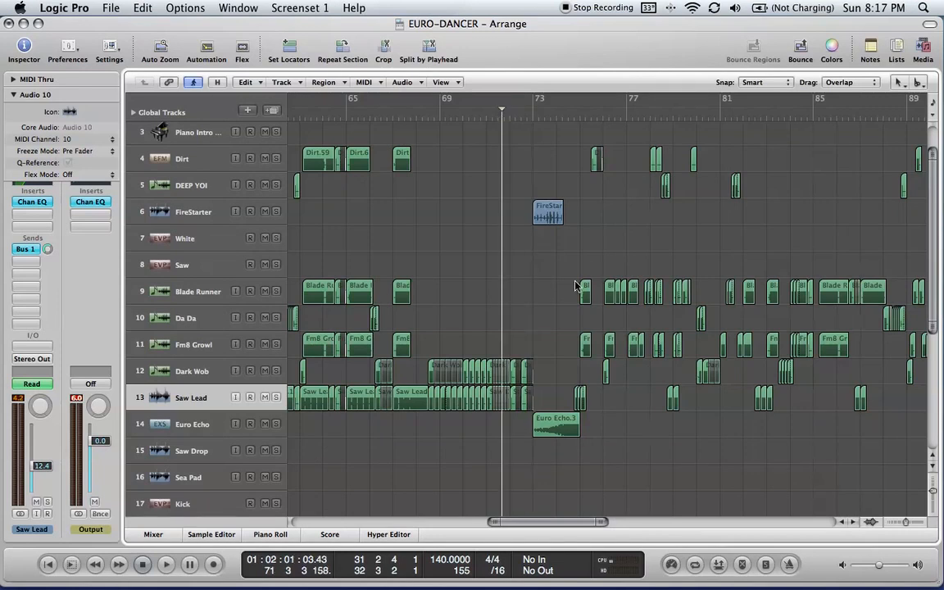
{"action": "key", "text": "space"}
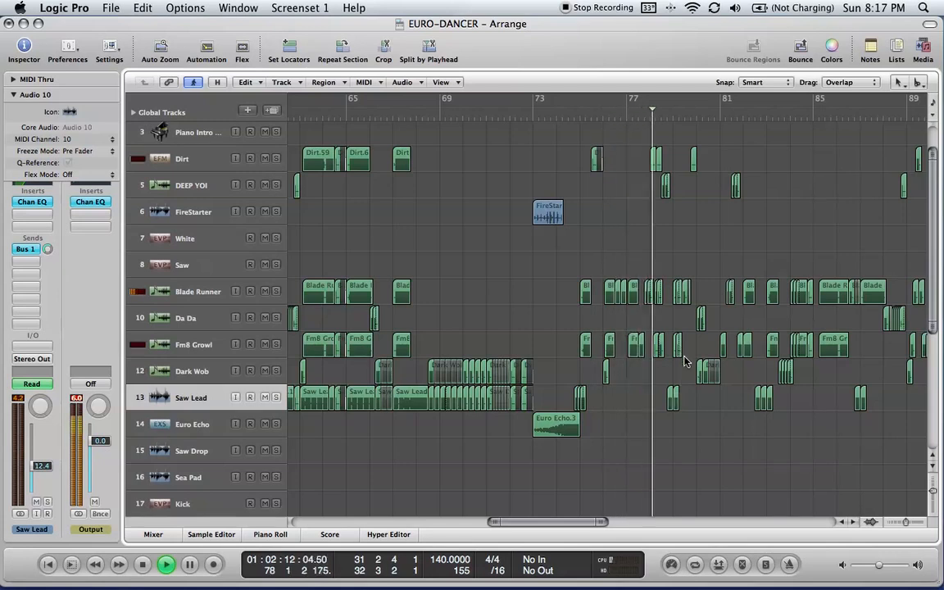
{"action": "key", "text": "space"}
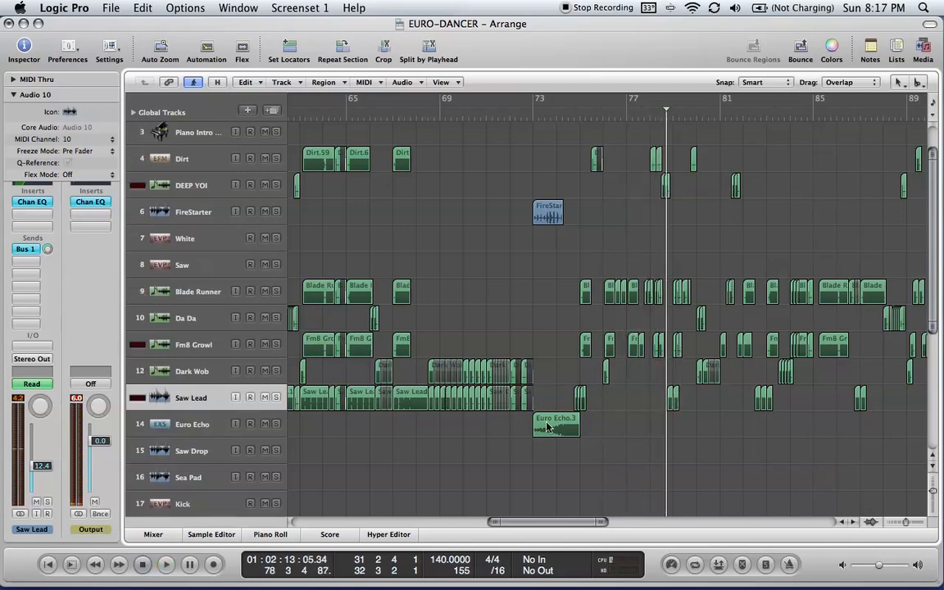
Locate the Euro Echo region's start and end with the playhead, ending at bar 75, and review the drum tracks.
{"action": "left_click", "coordinate": [562, 427]}
{"action": "left_click", "coordinate": [530, 113]}
{"action": "left_click", "coordinate": [583, 113]}
{"action": "scroll", "coordinate": [606, 459], "scroll_direction": "down", "scroll_amount": 3}
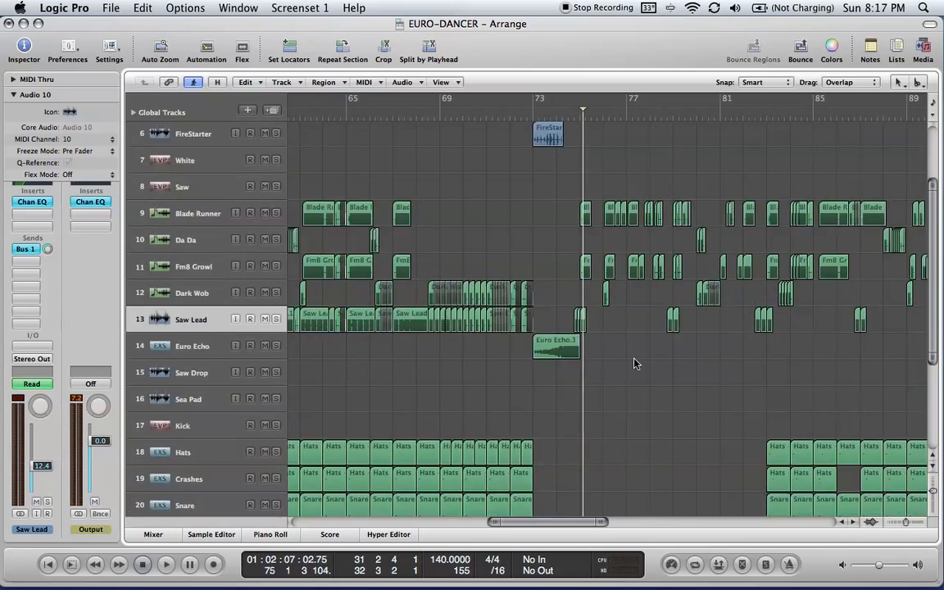
{"action": "scroll", "coordinate": [632, 359], "scroll_direction": "down", "scroll_amount": 8}
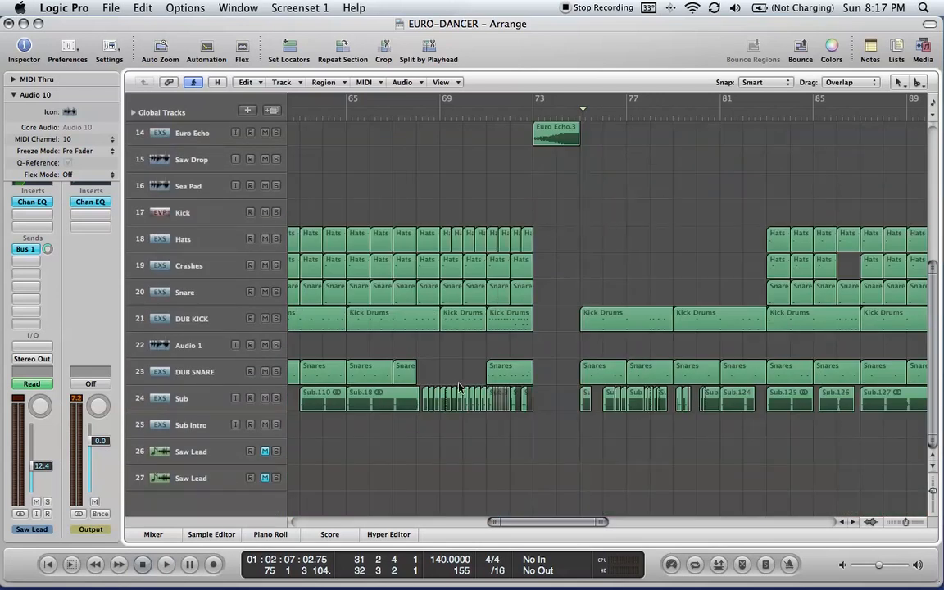
Solo the DUB SNARE track and play the short Snares region at bar 67.
{"action": "left_click", "coordinate": [514, 382]}
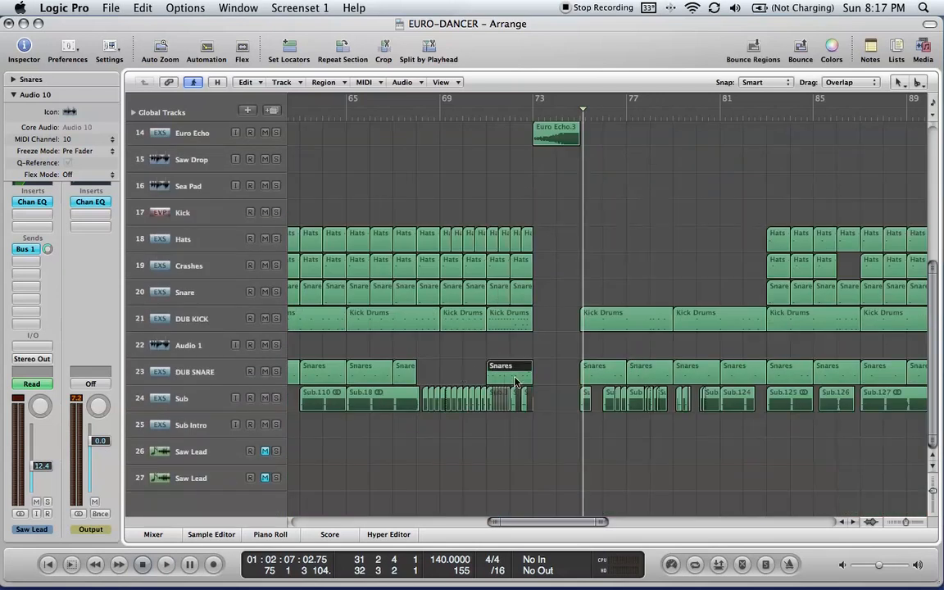
{"action": "left_click", "coordinate": [402, 371]}
{"action": "left_click", "coordinate": [276, 372]}
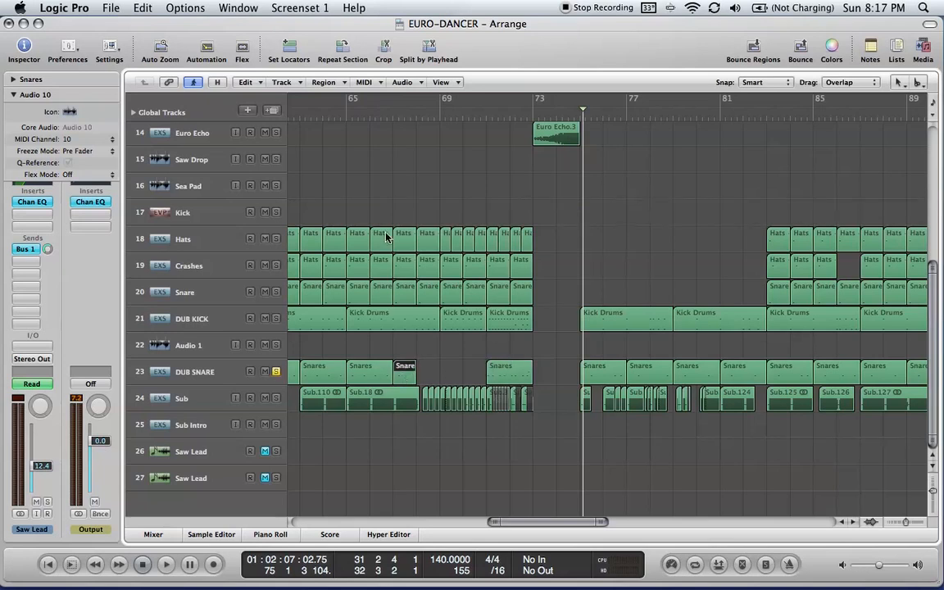
{"action": "double_click", "coordinate": [390, 120]}
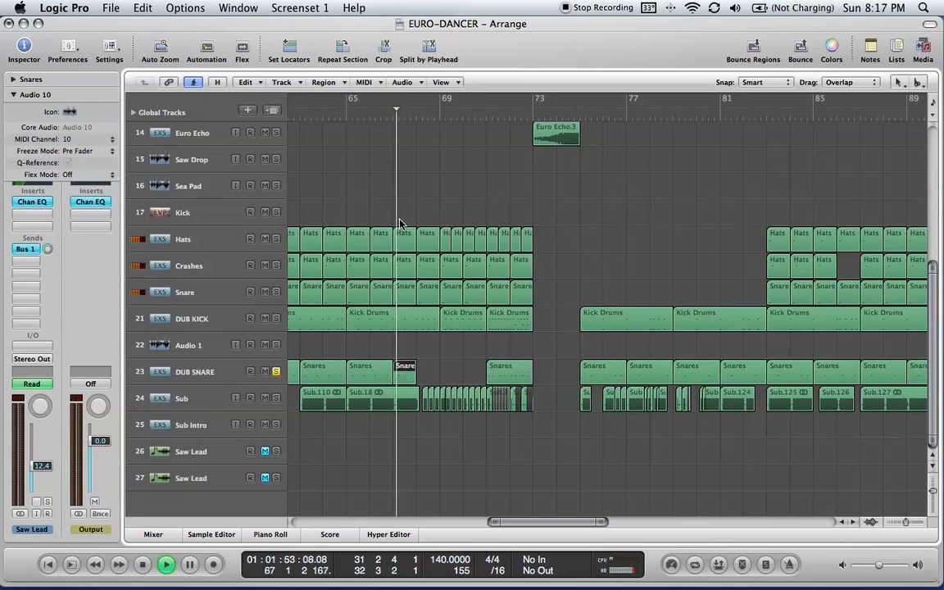
{"action": "key", "text": "space"}
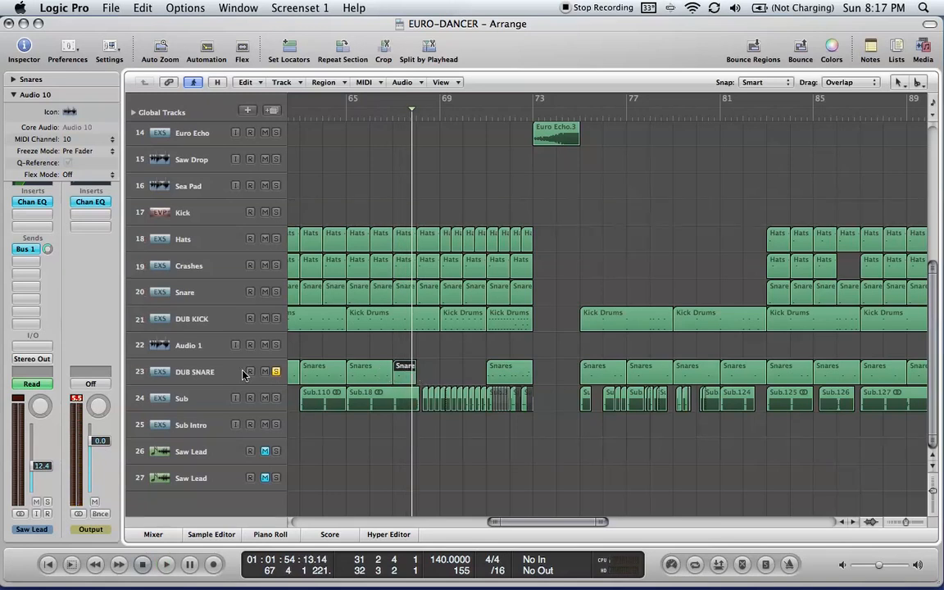
Duplicate the DUB SNARE track with its settings and copy the short Snares region at bar 67 onto the new track.
{"action": "left_click", "coordinate": [187, 373]}
{"action": "key", "text": "super+d"}
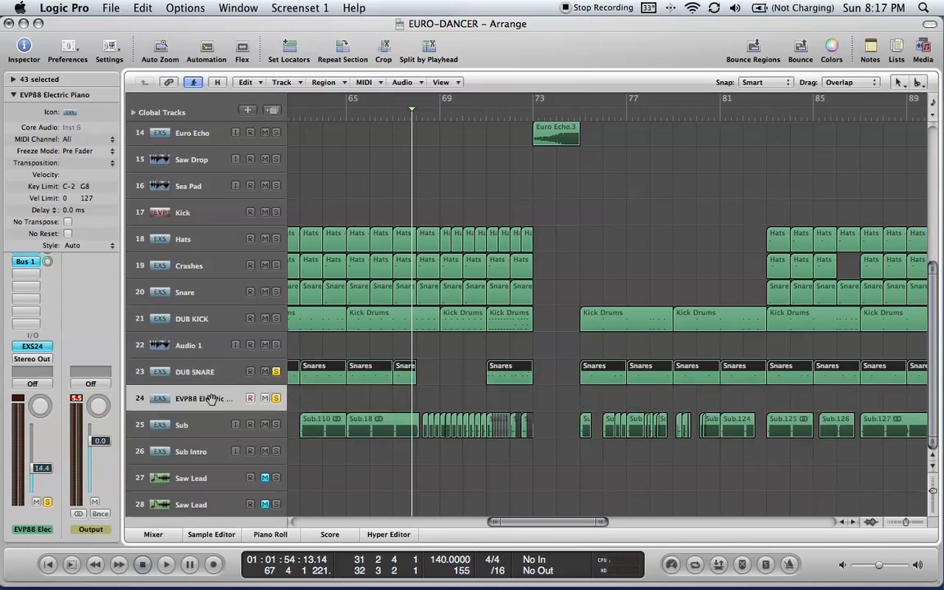
{"action": "left_click", "coordinate": [404, 376]}
{"action": "left_click_drag", "start_coordinate": [404, 382], "coordinate": [403, 403]}
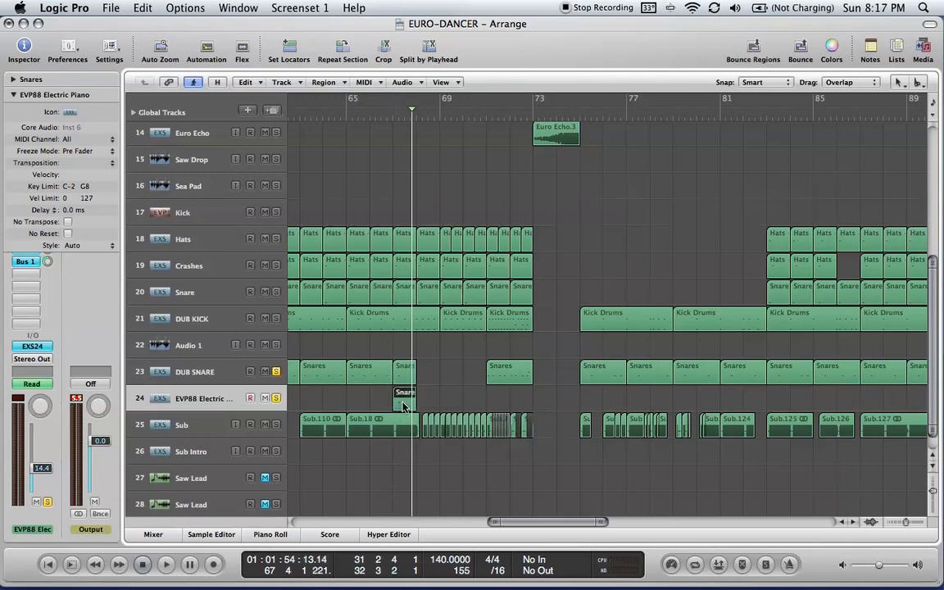
Delete the last group of notes in the copied Snares region, keeping only the hit at 67.2, and close the note editor.
{"action": "double_click", "coordinate": [403, 405]}
{"action": "left_click_drag", "start_coordinate": [500, 341], "coordinate": [557, 408]}
{"action": "key", "text": "Delete"}
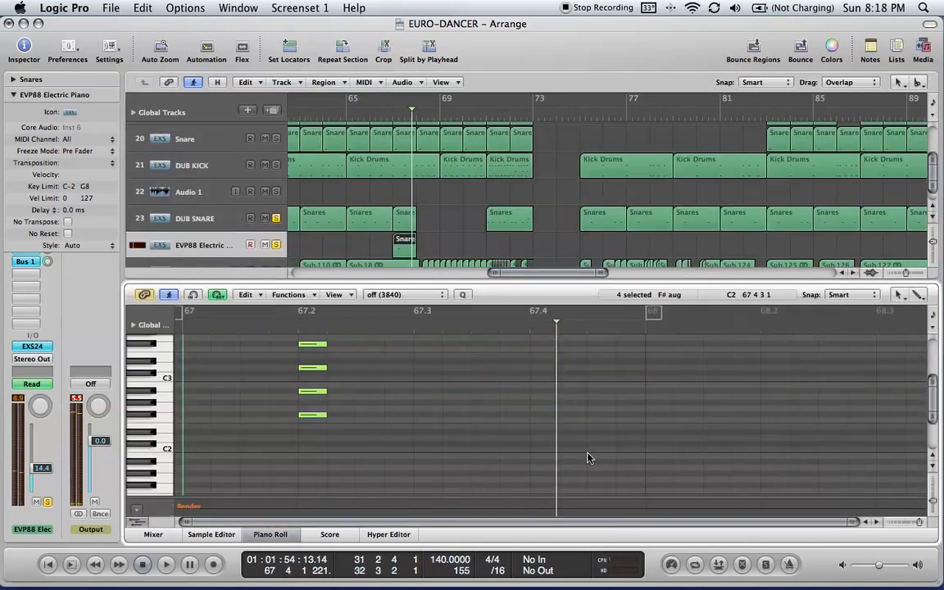
{"action": "left_click", "coordinate": [273, 535]}
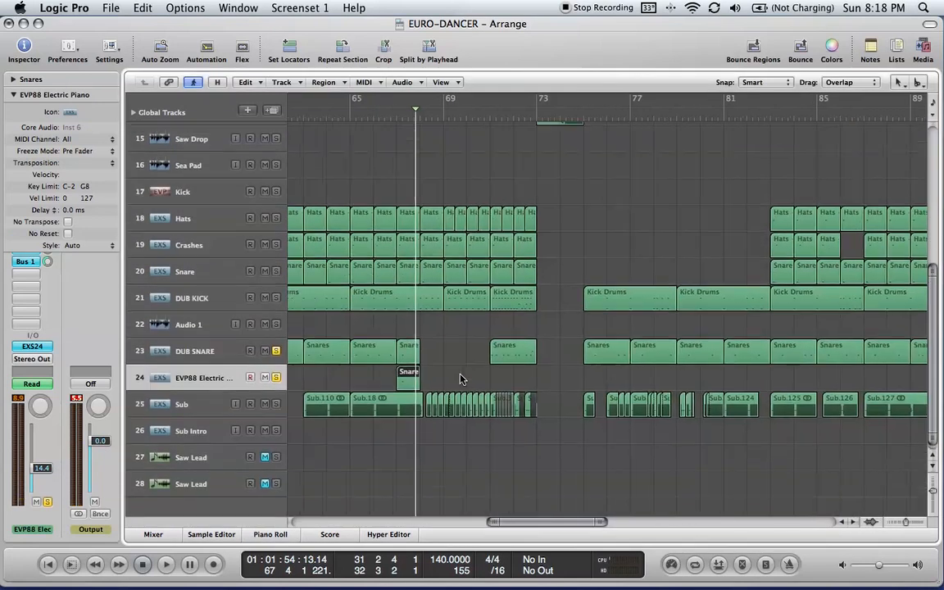
Insert an Echo delay plug-in after Channel EQ on the duplicated snare track.
{"action": "left_click", "coordinate": [14, 94]}
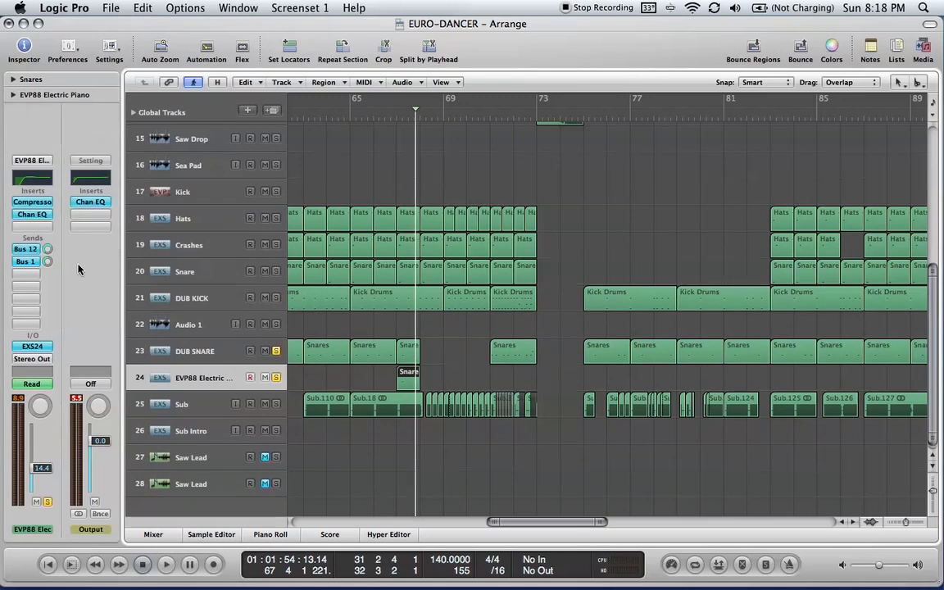
{"action": "left_click", "coordinate": [37, 229]}
{"action": "mouse_move", "coordinate": [41, 251]}
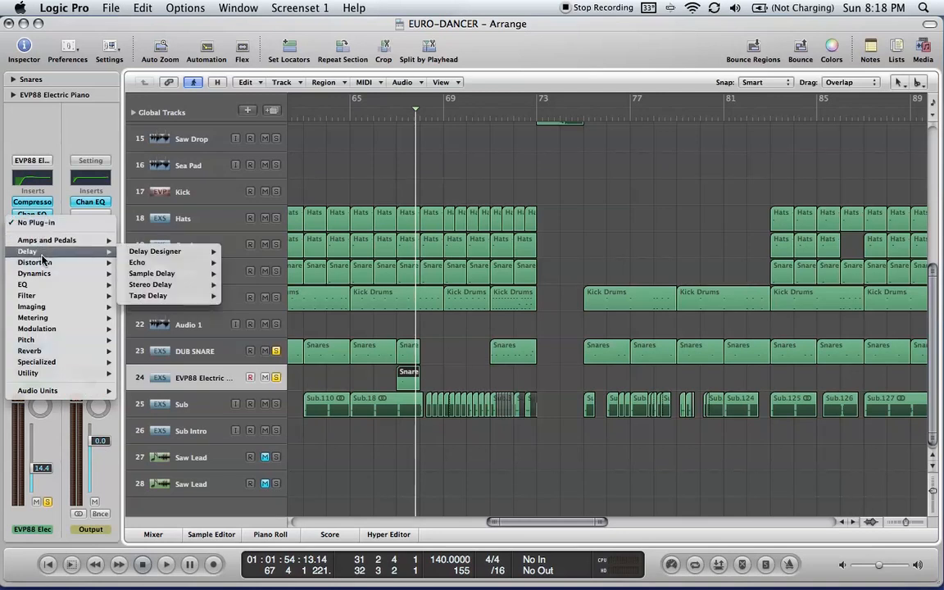
{"action": "mouse_move", "coordinate": [152, 264]}
{"action": "left_click", "coordinate": [244, 262]}
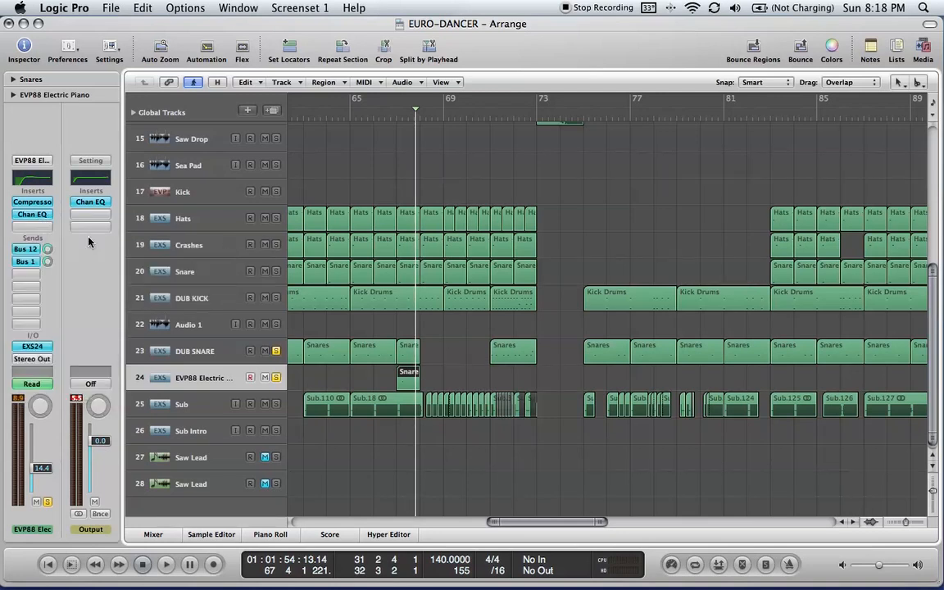
Add a Sample Delay plug-in to the duplicated snare track and set its right delay to 396 samples.
{"action": "left_click", "coordinate": [39, 229]}
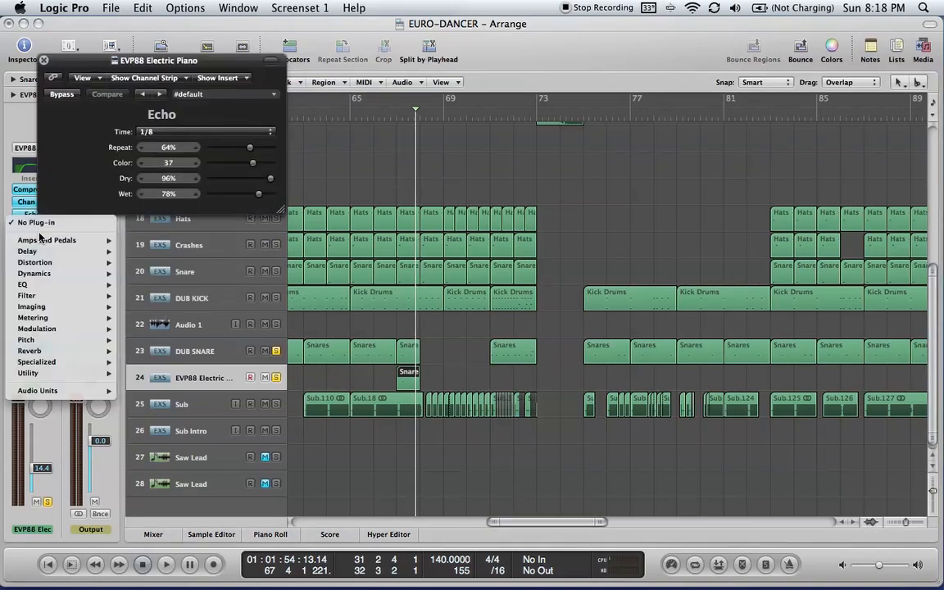
{"action": "mouse_move", "coordinate": [44, 254]}
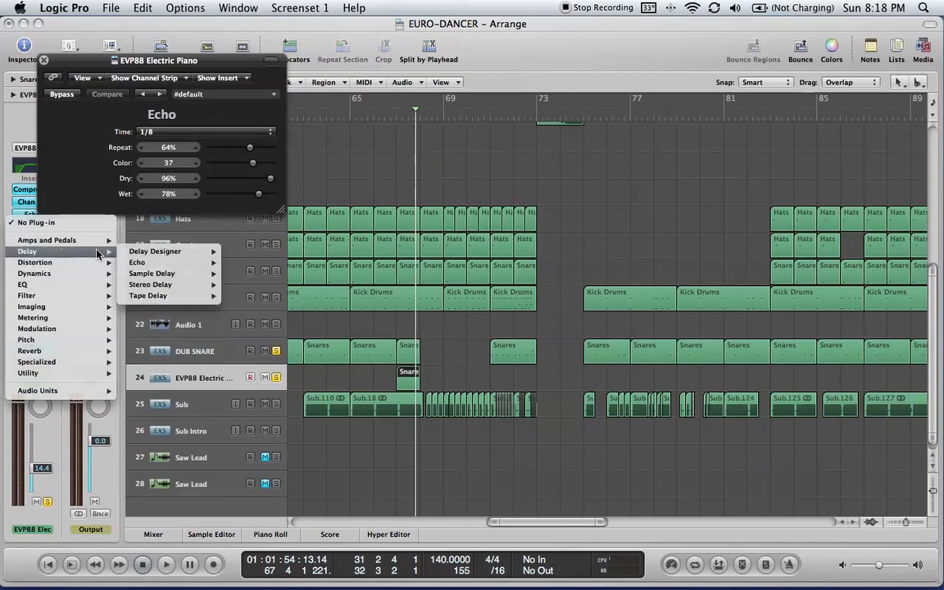
{"action": "left_click", "coordinate": [161, 274]}
{"action": "left_click_drag", "start_coordinate": [97, 61], "coordinate": [381, 92]}
{"action": "left_click_drag", "start_coordinate": [151, 82], "coordinate": [691, 78]}
{"action": "left_click_drag", "start_coordinate": [761, 161], "coordinate": [765, 159]}
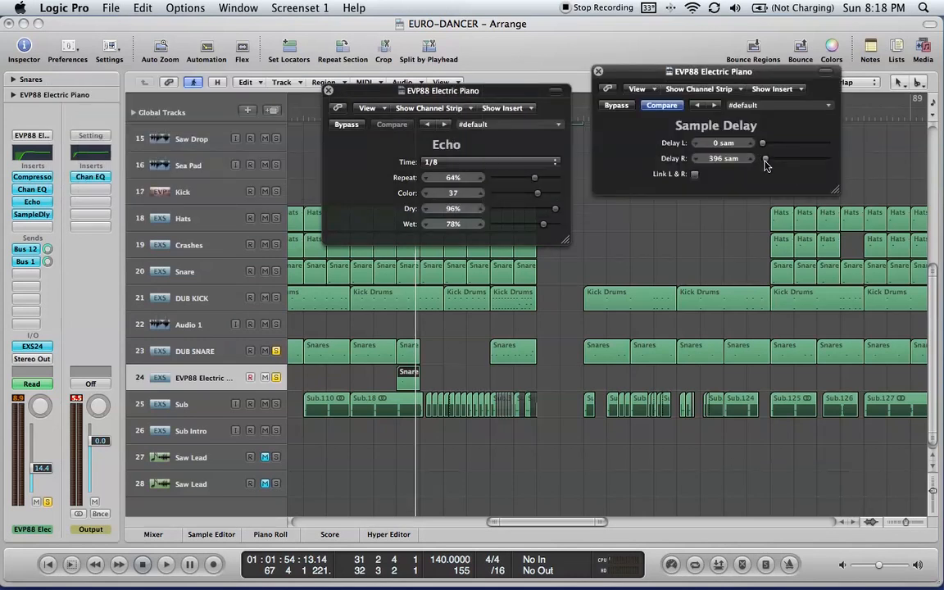
Add a Stereo Delay plug-in after the Sample Delay and move its window clear of the channel strip.
{"action": "left_click", "coordinate": [39, 229]}
{"action": "mouse_move", "coordinate": [41, 251]}
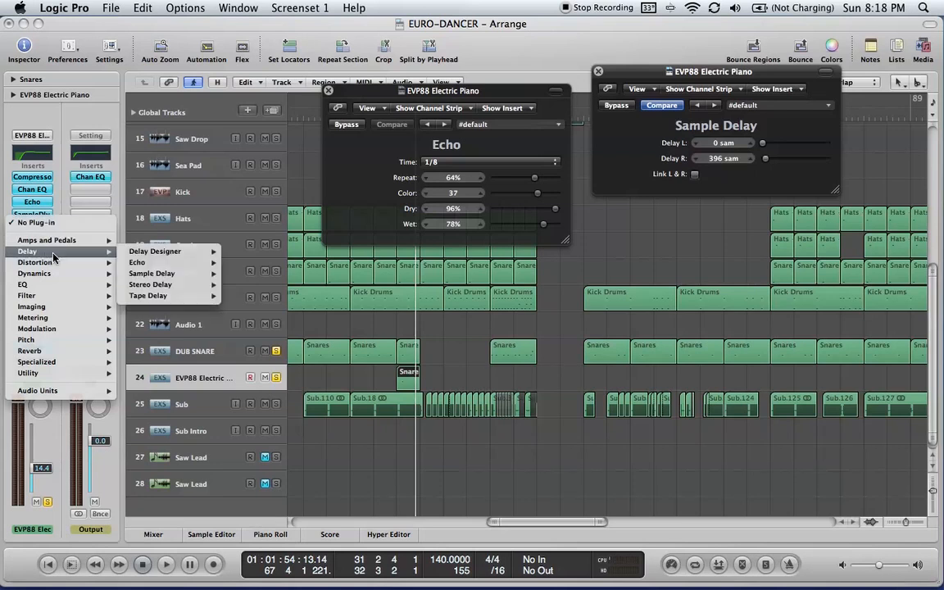
{"action": "left_click", "coordinate": [161, 288]}
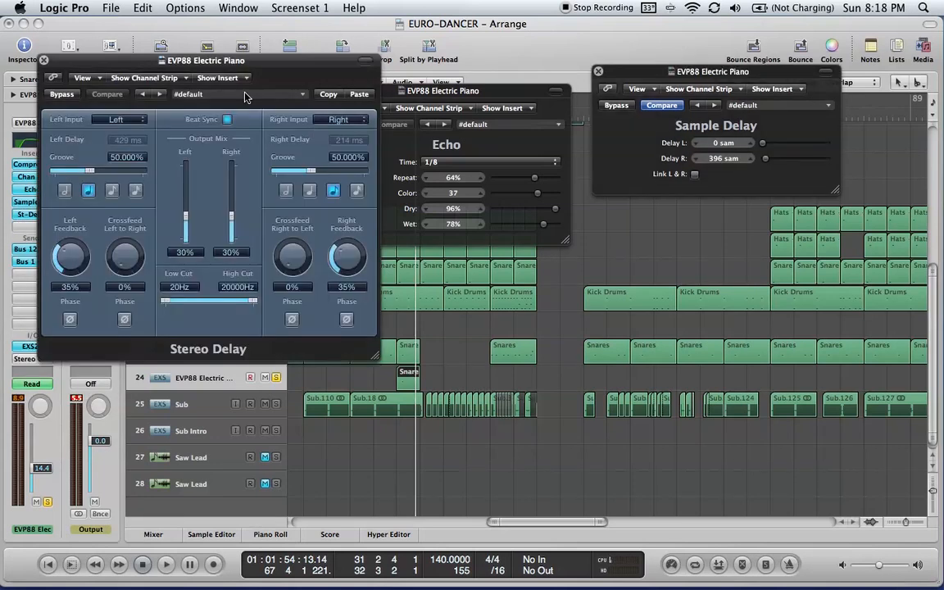
{"action": "left_click_drag", "start_coordinate": [131, 59], "coordinate": [515, 187]}
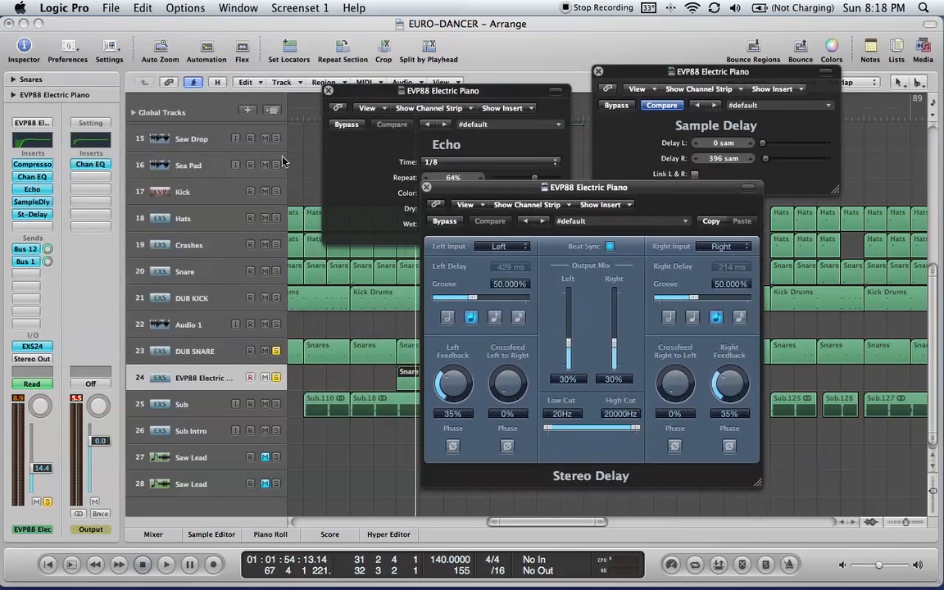
Add a second Echo plug-in to the duplicated snare track with its time at 1/4 and repeat at 80%.
{"action": "left_click", "coordinate": [31, 230]}
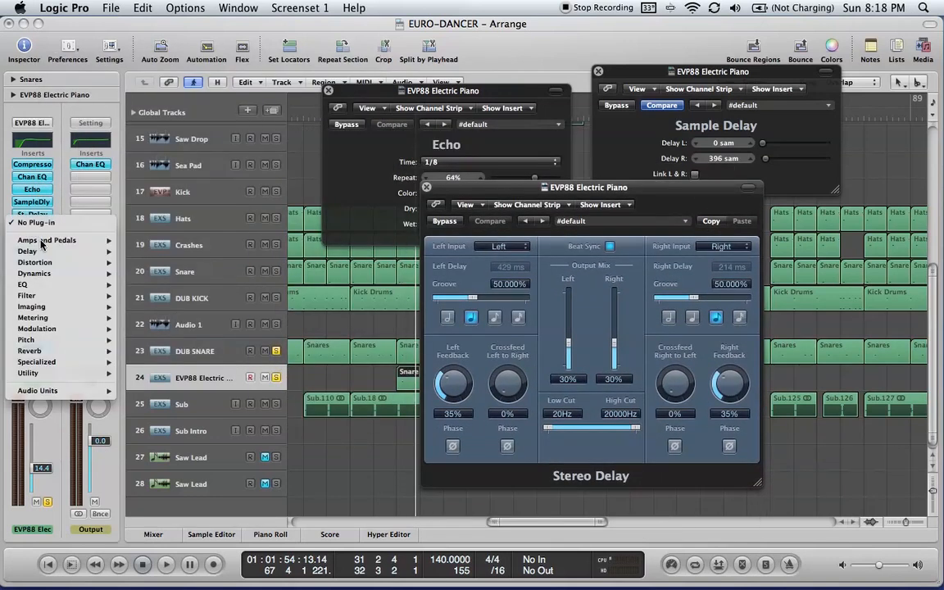
{"action": "mouse_move", "coordinate": [45, 251]}
{"action": "mouse_move", "coordinate": [140, 263]}
{"action": "left_click", "coordinate": [242, 262]}
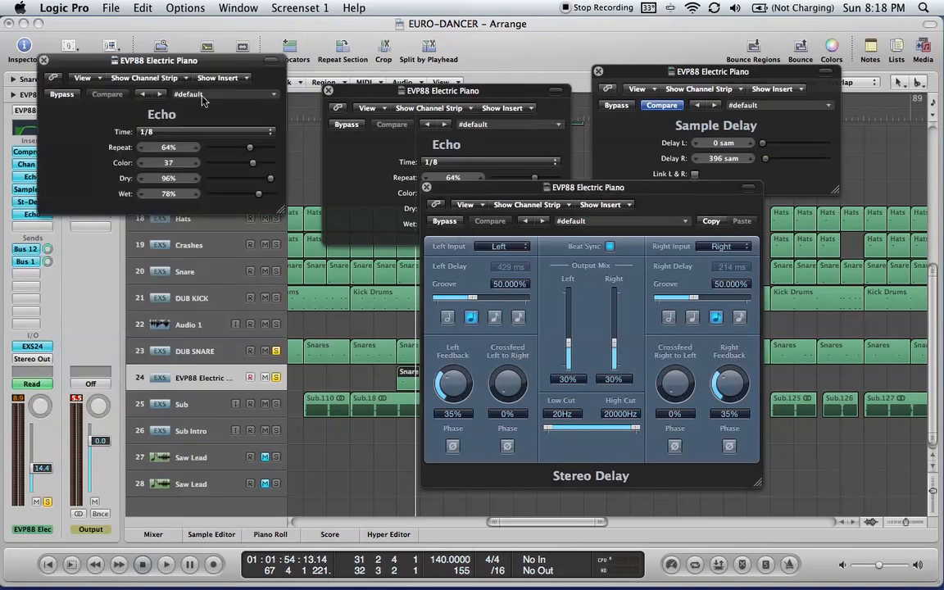
{"action": "left_click", "coordinate": [169, 128]}
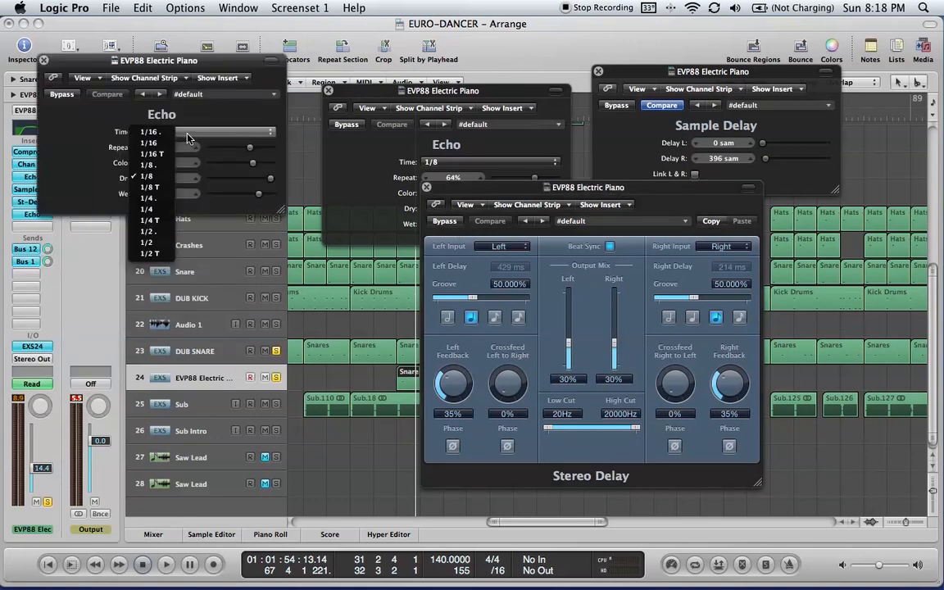
{"action": "left_click", "coordinate": [152, 209]}
{"action": "left_click_drag", "start_coordinate": [250, 148], "coordinate": [261, 150]}
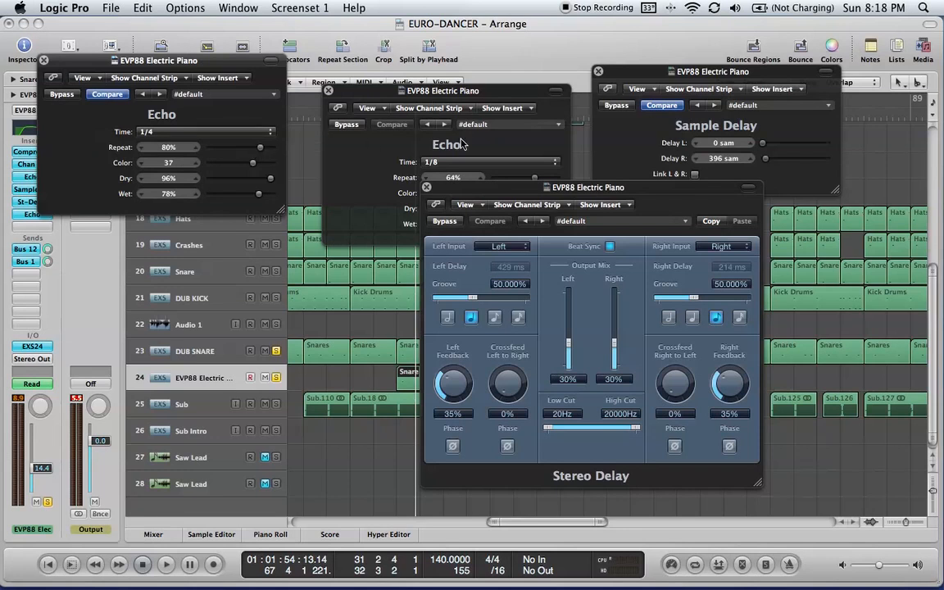
Set the first Echo's repeat to 80% and close all the open plug-in windows.
{"action": "left_click", "coordinate": [500, 92]}
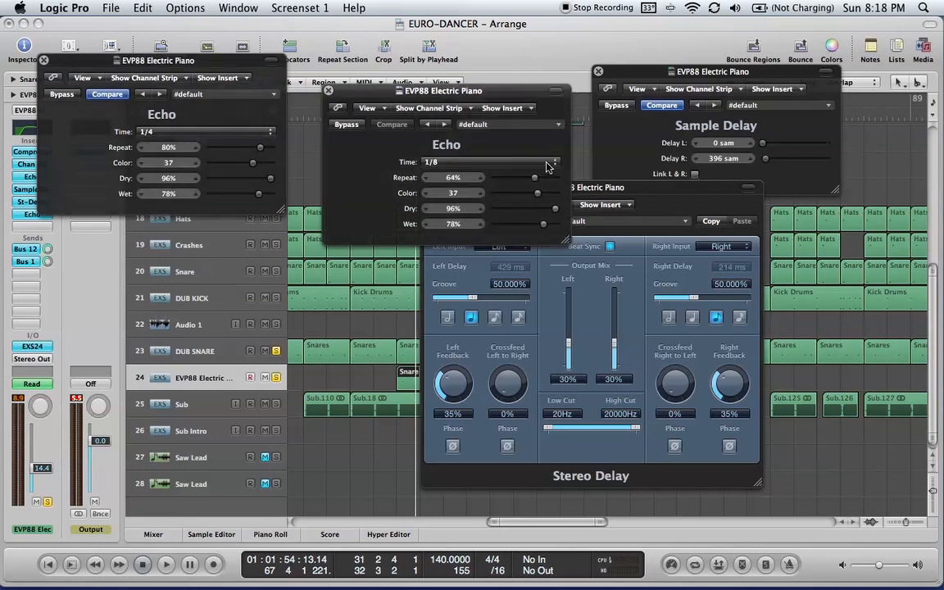
{"action": "left_click_drag", "start_coordinate": [538, 186], "coordinate": [548, 183]}
{"action": "left_click", "coordinate": [44, 60]}
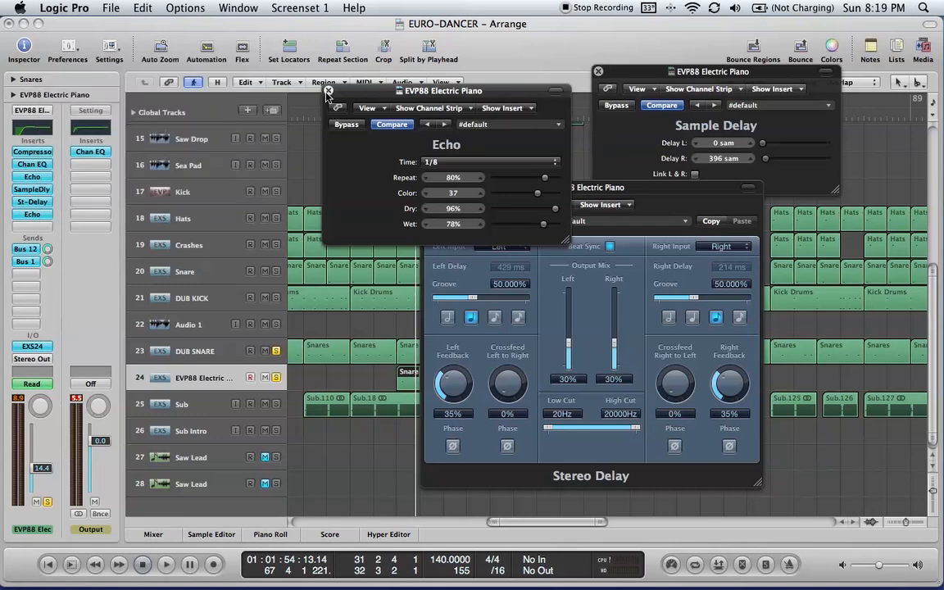
{"action": "left_click", "coordinate": [329, 91]}
{"action": "left_click", "coordinate": [426, 187]}
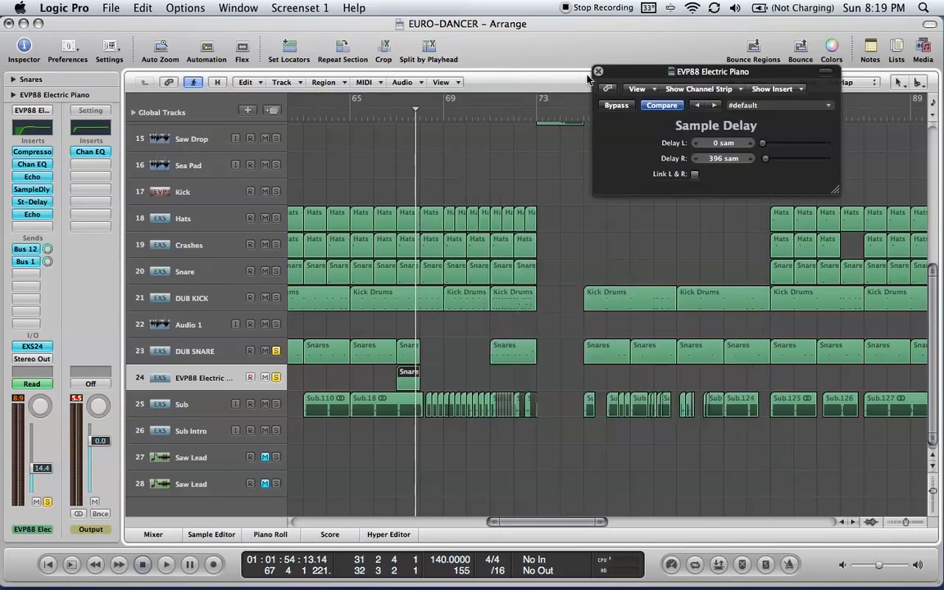
{"action": "left_click", "coordinate": [598, 71]}
Unsolo the original DUB SNARE track and play the delayed snare from just before bar 67.
{"action": "scroll", "coordinate": [551, 323], "scroll_direction": "down", "scroll_amount": 1}
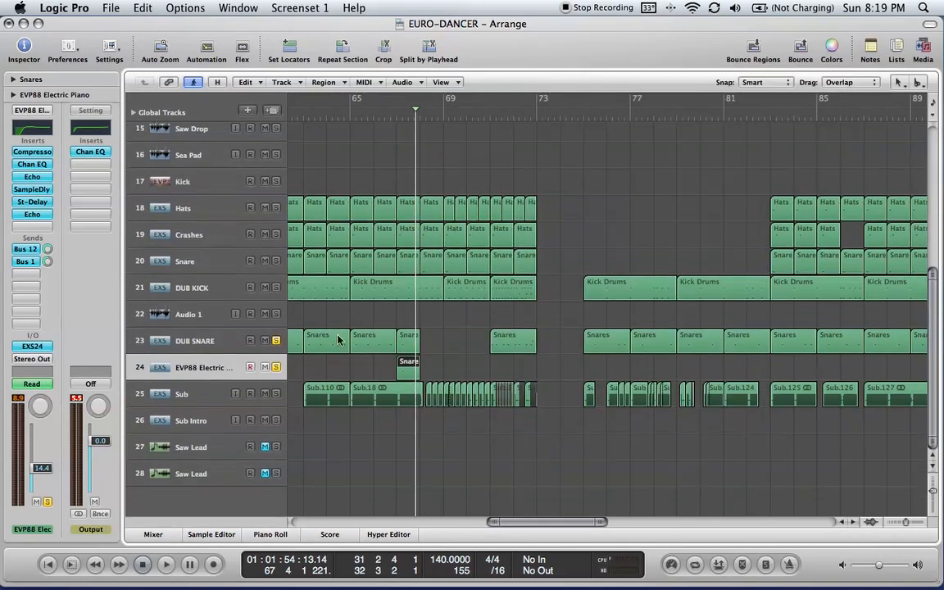
{"action": "left_click", "coordinate": [276, 340]}
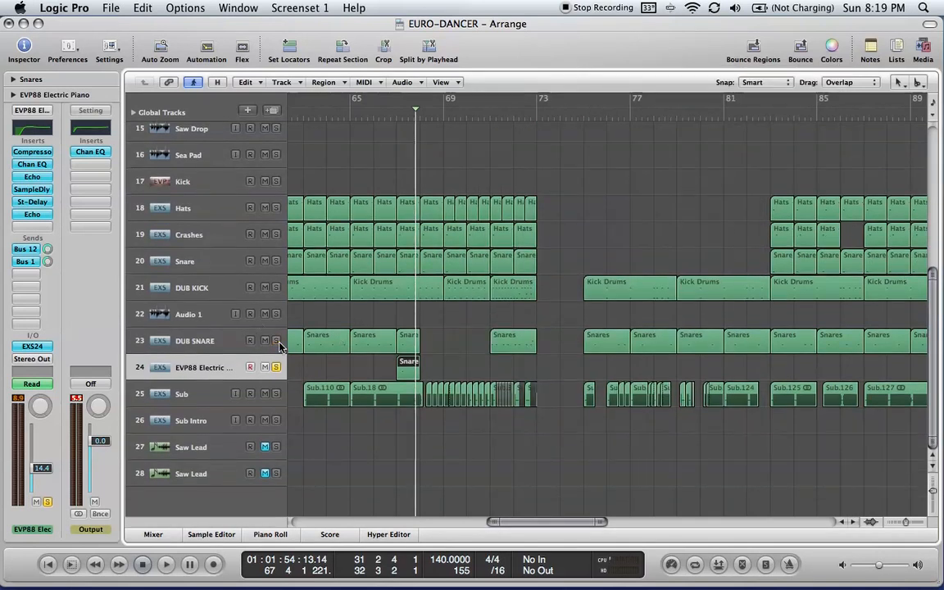
{"action": "left_click", "coordinate": [397, 129]}
{"action": "double_click", "coordinate": [392, 123]}
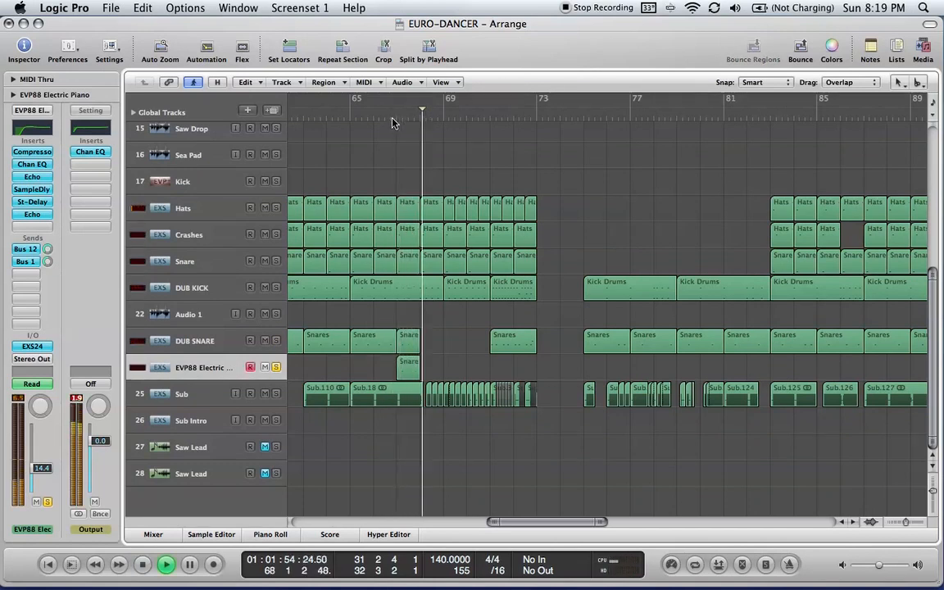
{"action": "key", "text": "space"}
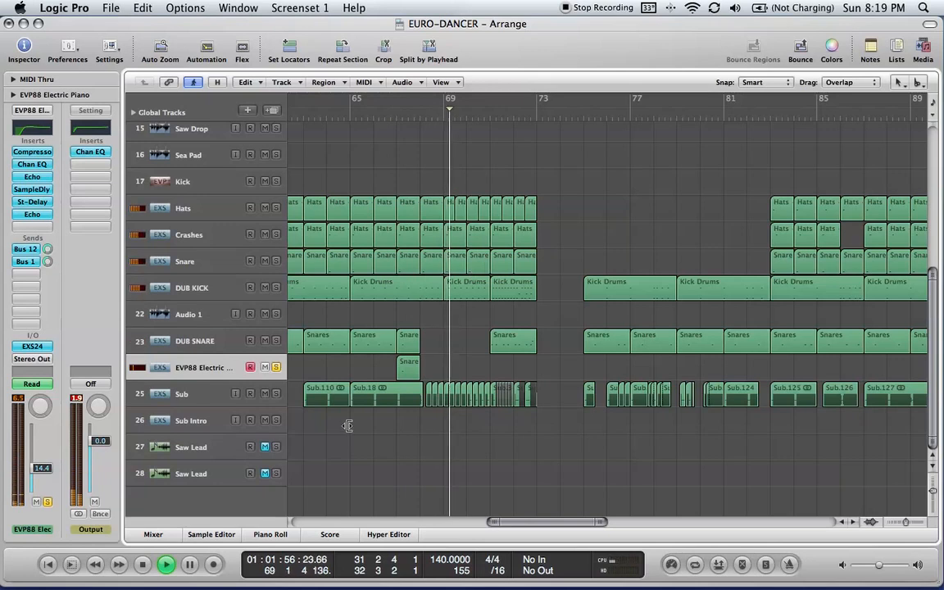
Select the duplicated snare region and audition its delays from the start of bar 67.
{"action": "left_click", "coordinate": [411, 369]}
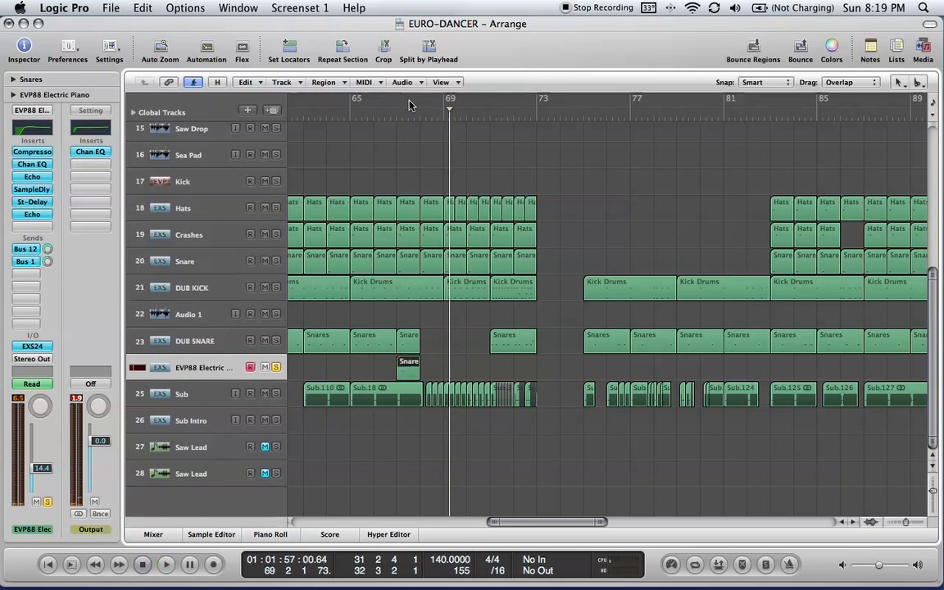
{"action": "left_click", "coordinate": [396, 108]}
{"action": "key", "text": "space"}
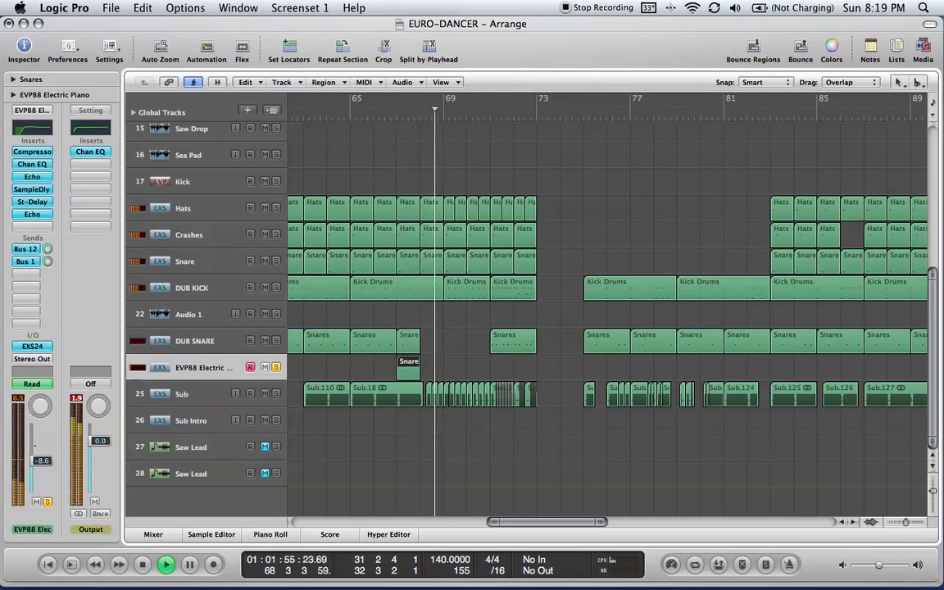
{"action": "key", "text": "space"}
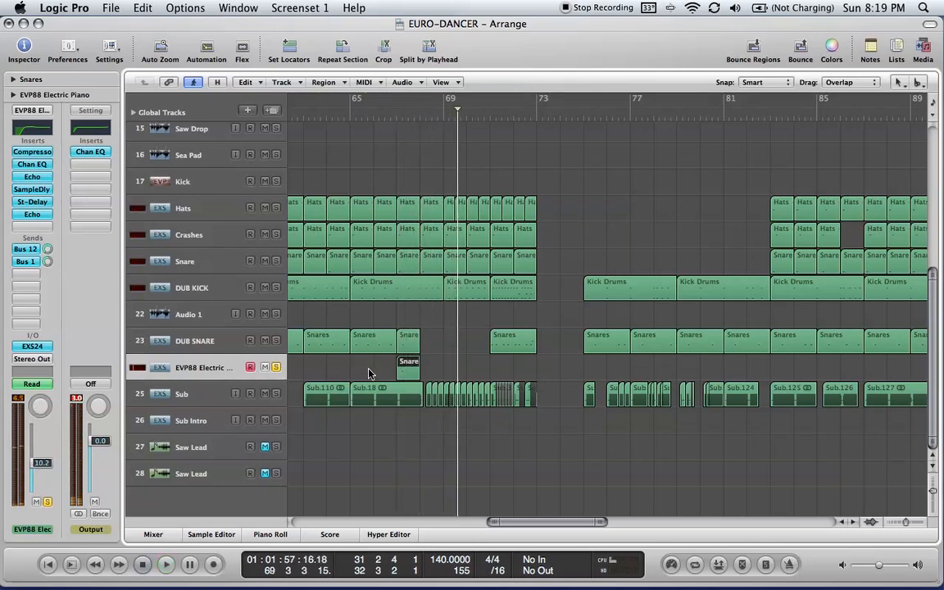
Move the duplicated snare track's volume automation point ahead of its region at -5.3 dB and audition the result.
{"action": "key", "text": "a"}
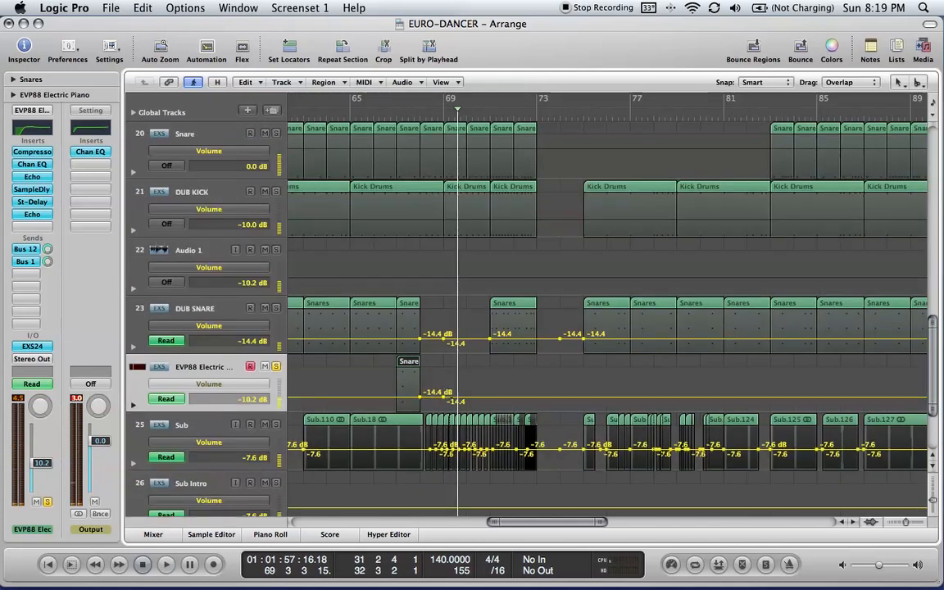
{"action": "left_click_drag", "start_coordinate": [447, 394], "coordinate": [371, 392]}
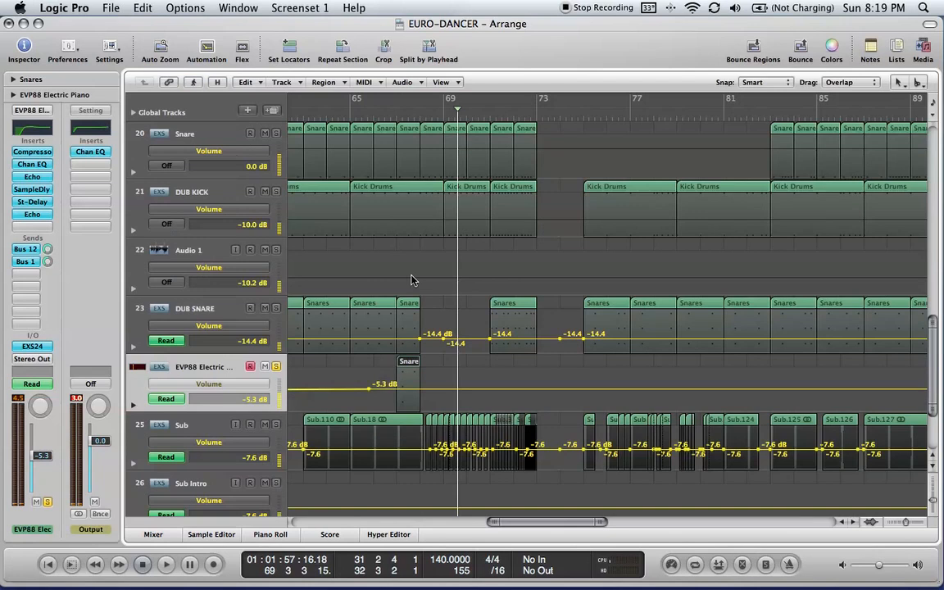
{"action": "left_click", "coordinate": [394, 115]}
{"action": "key", "text": "space"}
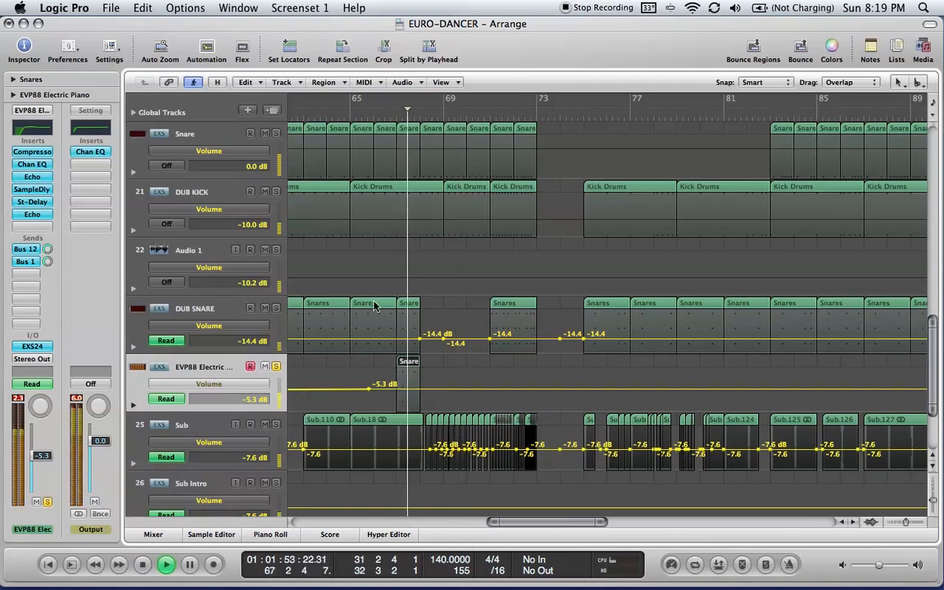
{"action": "key", "text": "space"}
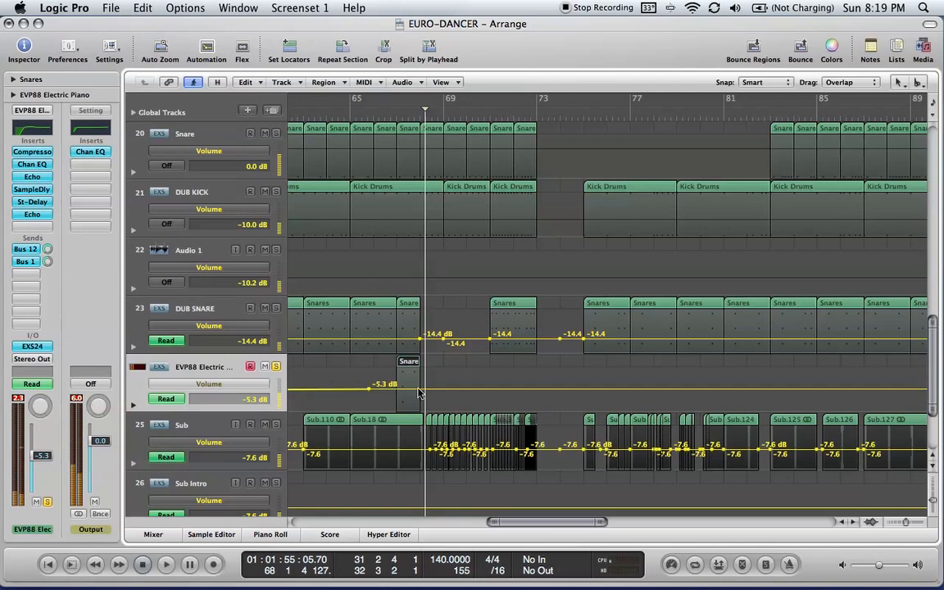
Bounce the duplicated snare region in place to a new track named "Echo REv snare".
{"action": "scroll", "coordinate": [457, 419], "scroll_direction": "left", "scroll_amount": 2}
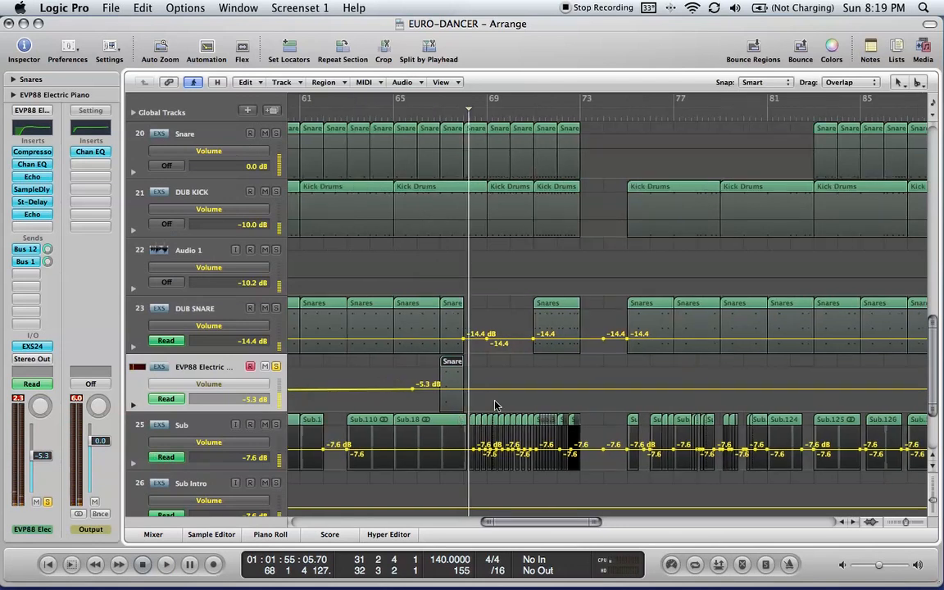
{"action": "key", "text": "a"}
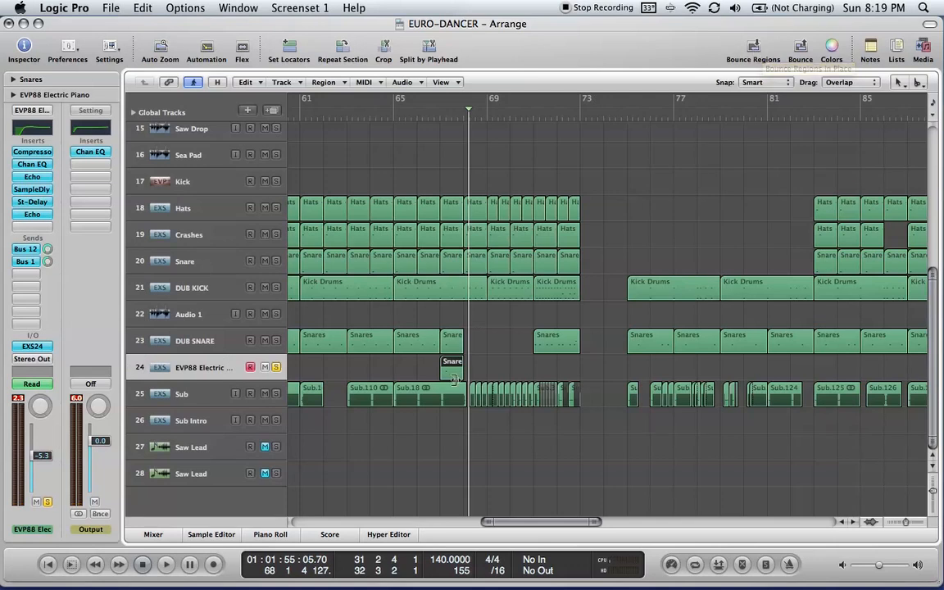
{"action": "left_click", "coordinate": [754, 47]}
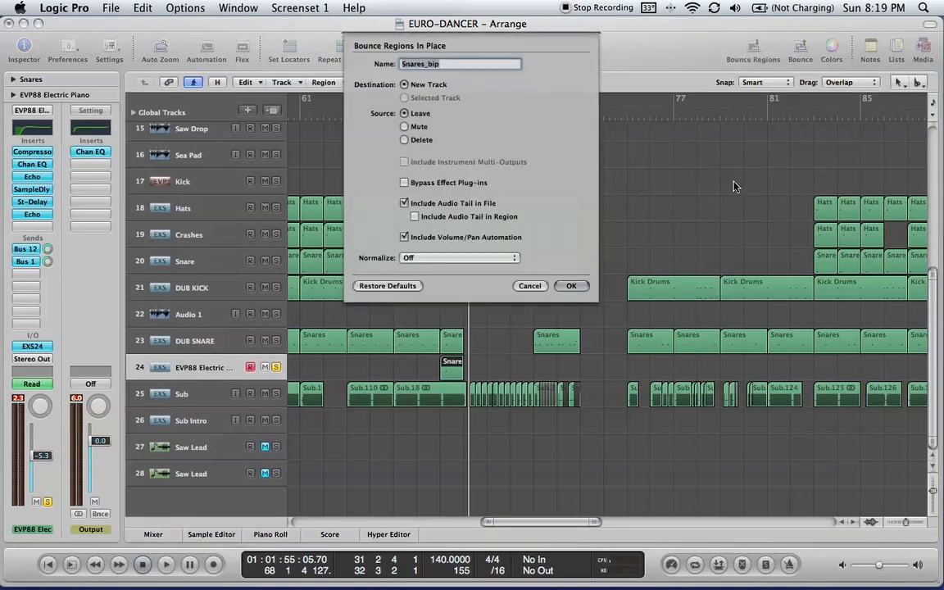
{"action": "type", "text": "Echo REv snare"}
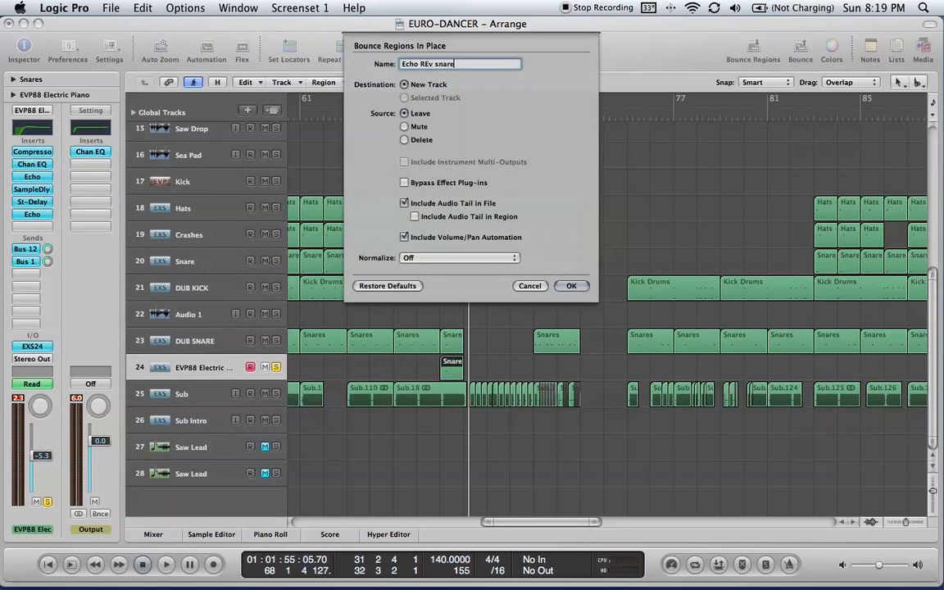
{"action": "key", "text": "Return"}
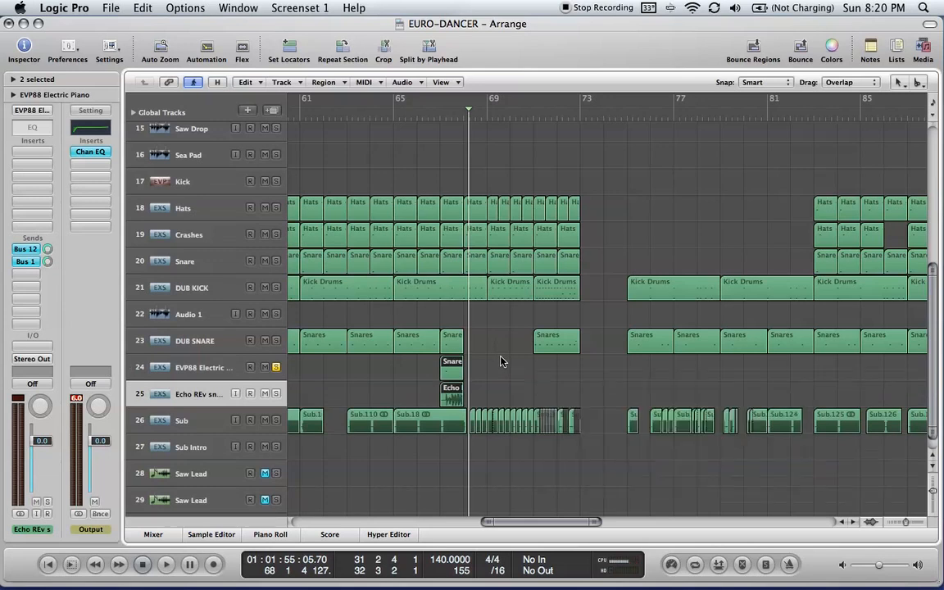
Extend the duplicated Snares region and the bounced Echo REv snare region together to bar 73.
{"action": "scroll", "coordinate": [503, 361], "scroll_direction": "down", "scroll_amount": 1}
{"action": "scroll", "coordinate": [502, 362], "scroll_direction": "left", "scroll_amount": 1}
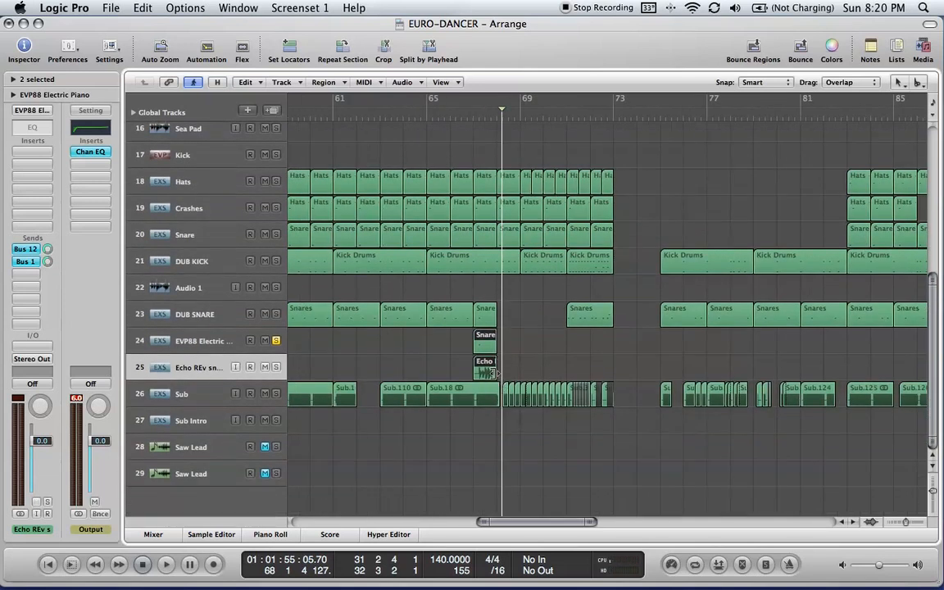
{"action": "left_click_drag", "start_coordinate": [498, 380], "coordinate": [607, 366]}
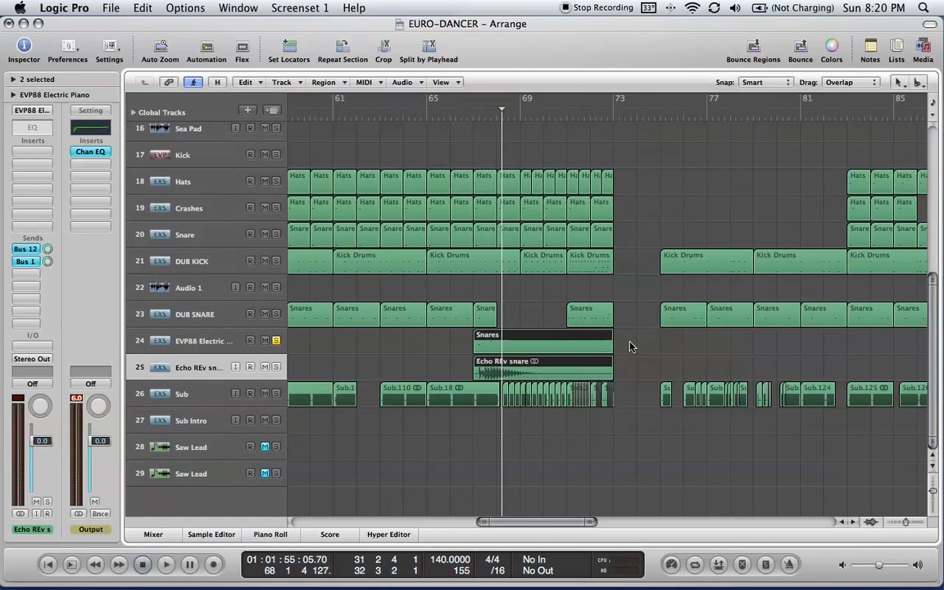
Solo the Echo REv snare track and play it from bar 67 with the system volume raised.
{"action": "left_click", "coordinate": [547, 343]}
{"action": "left_click", "coordinate": [276, 366]}
{"action": "double_click", "coordinate": [473, 118]}
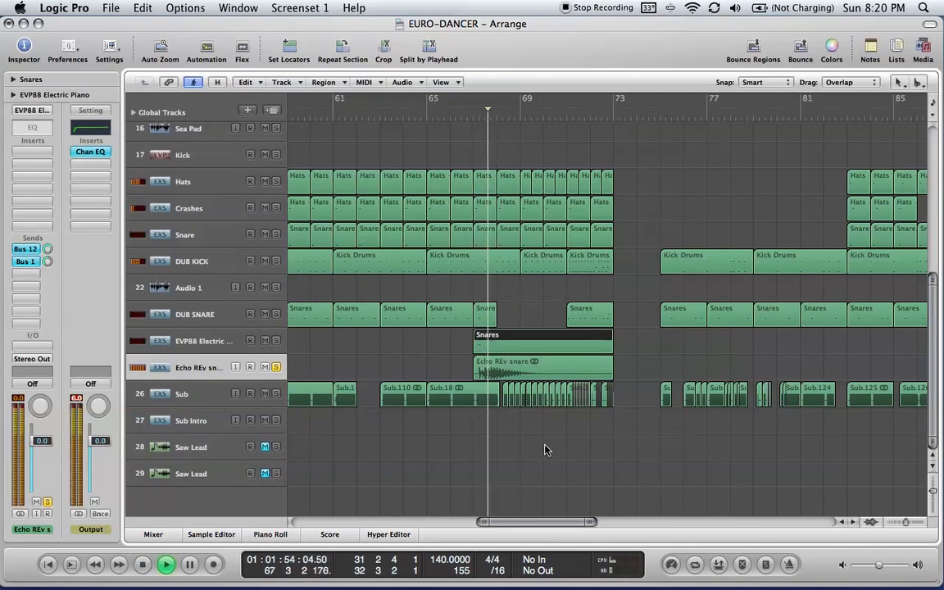
{"action": "key", "text": "XF86AudioRaiseVolume"}
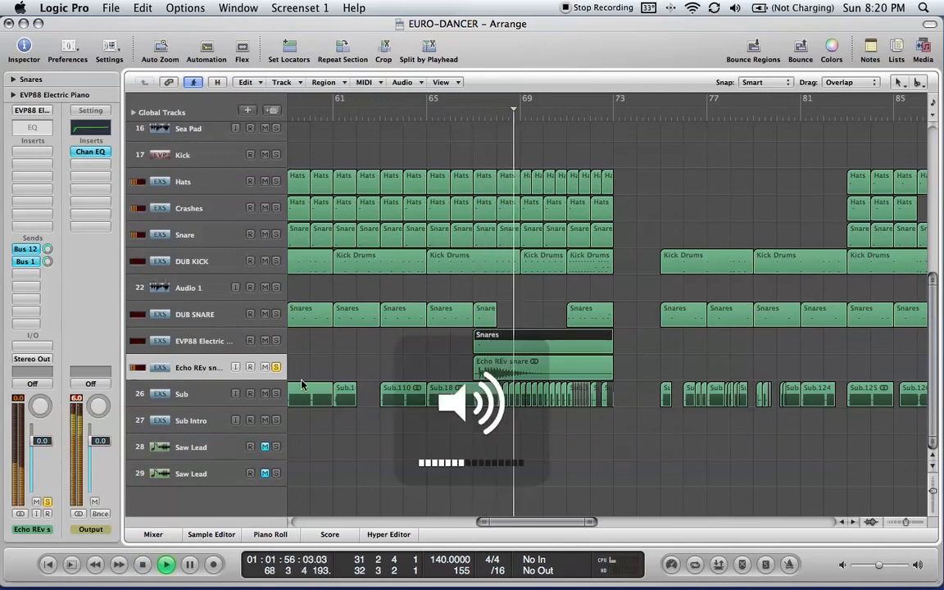
{"action": "key", "text": "space"}
Lower the Echo REv snare track's volume to -12.8 dB and audition it, leaving the automation view hidden.
{"action": "key", "text": "ctrl+Down"}
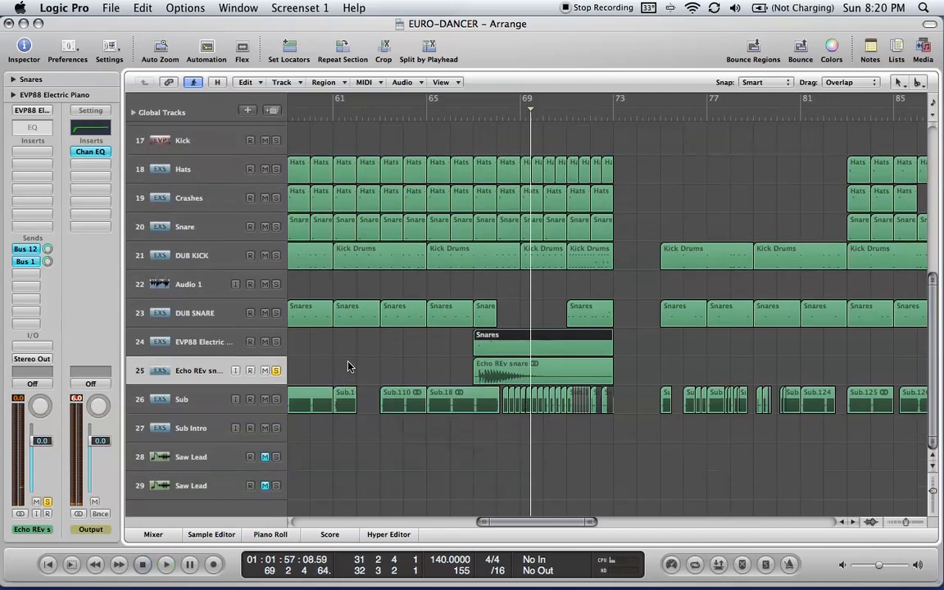
{"action": "key", "text": "a"}
{"action": "scroll", "coordinate": [423, 427], "scroll_direction": "left", "scroll_amount": 1}
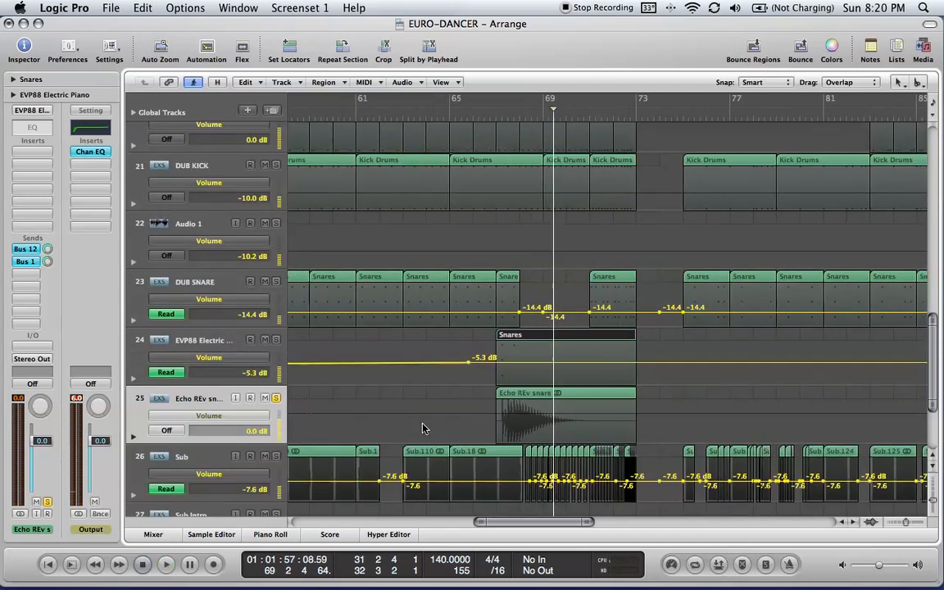
{"action": "scroll", "coordinate": [422, 428], "scroll_direction": "left", "scroll_amount": 10}
{"action": "scroll", "coordinate": [423, 428], "scroll_direction": "up", "scroll_amount": 1}
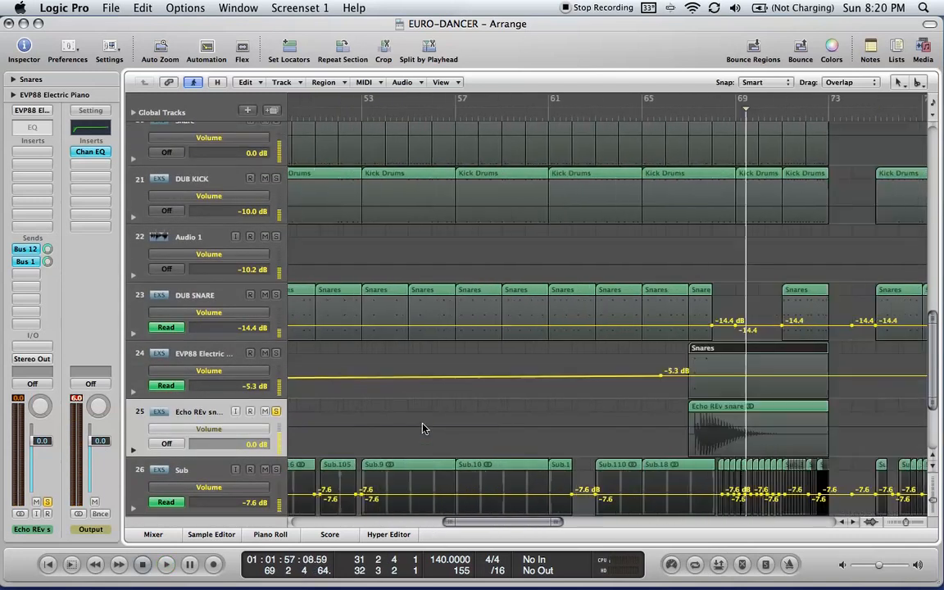
{"action": "scroll", "coordinate": [423, 428], "scroll_direction": "right", "scroll_amount": 18}
{"action": "left_click_drag", "start_coordinate": [32, 441], "coordinate": [28, 506]}
{"action": "scroll", "coordinate": [358, 387], "scroll_direction": "left", "scroll_amount": 14}
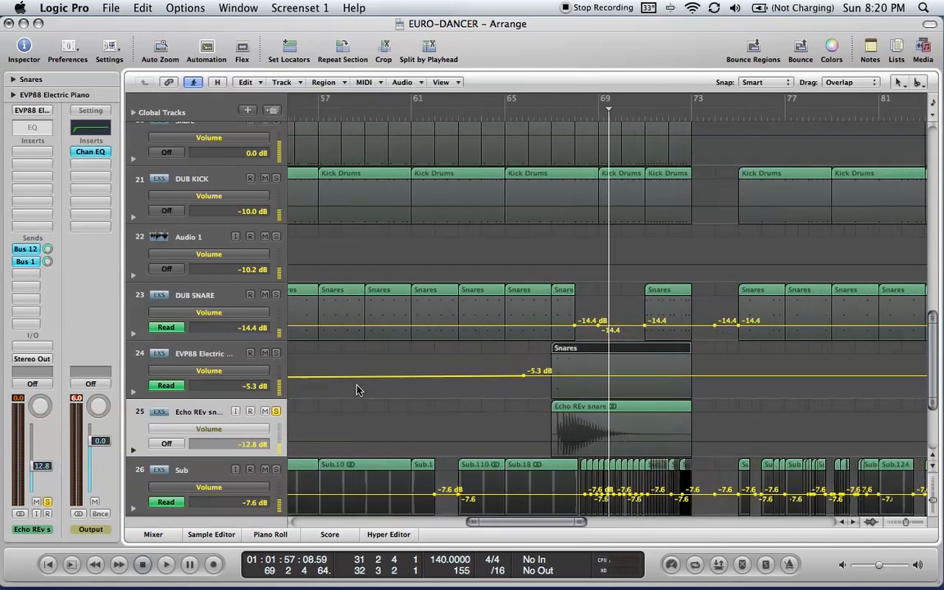
{"action": "left_click", "coordinate": [621, 115]}
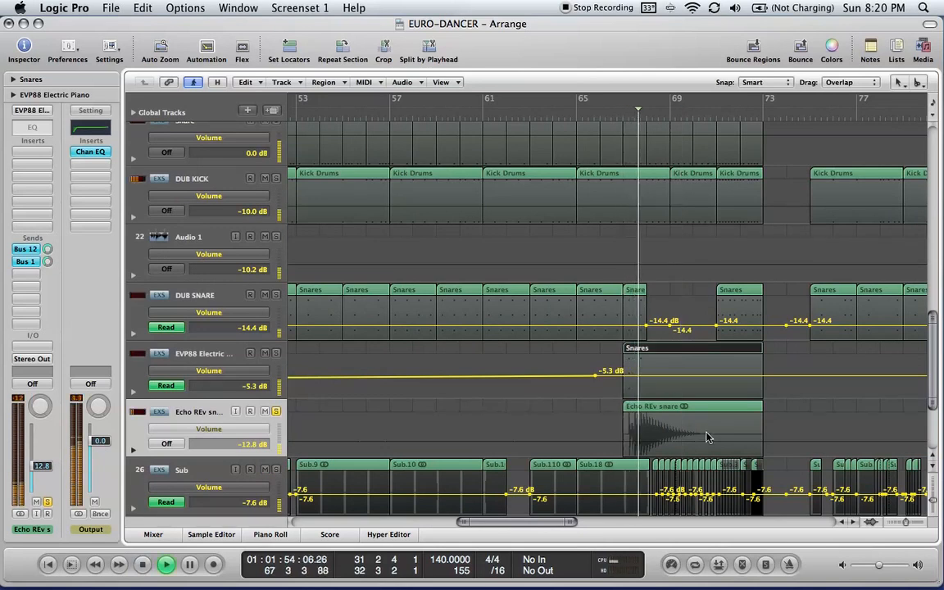
{"action": "key", "text": "a"}
{"action": "key", "text": "ctrl+Up"}
{"action": "key", "text": "ctrl+Up"}
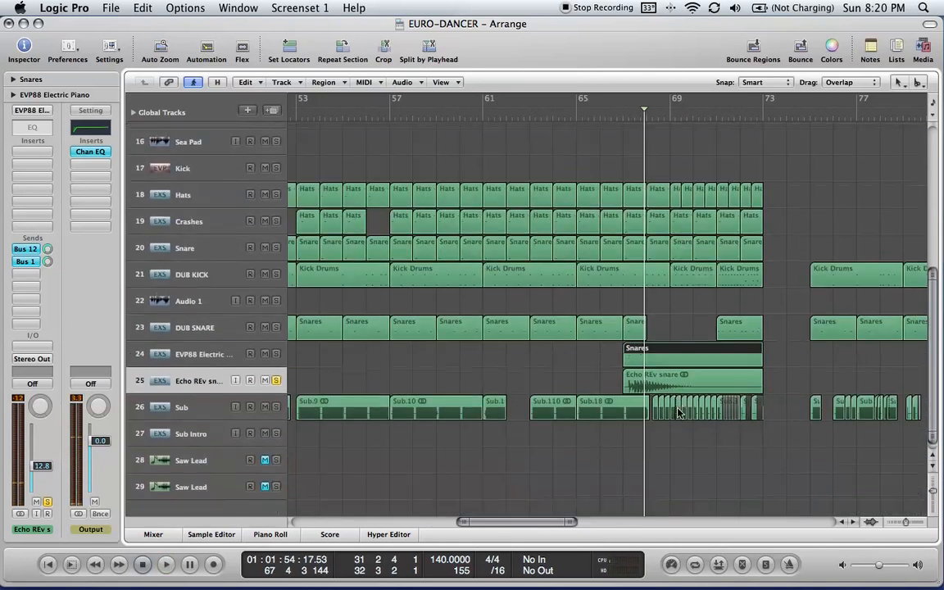
{"action": "left_click", "coordinate": [669, 383]}
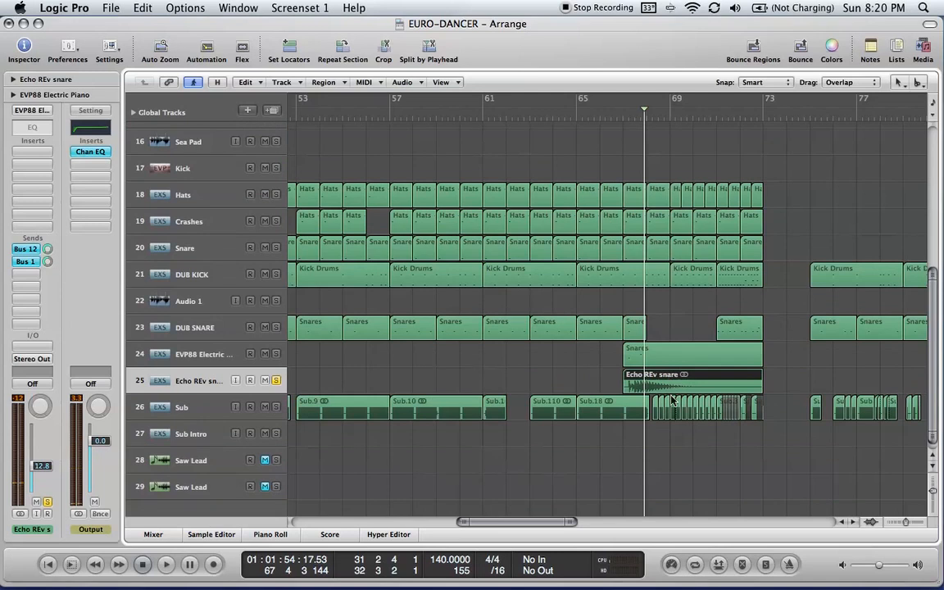
{"action": "left_click", "coordinate": [213, 534]}
{"action": "left_click", "coordinate": [294, 294]}
{"action": "left_click", "coordinate": [225, 535]}
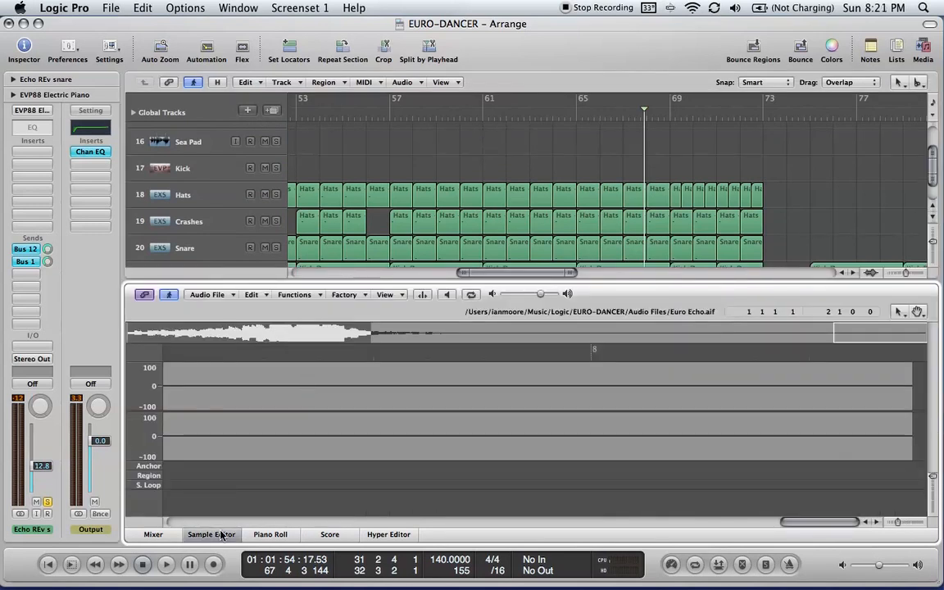
{"action": "left_click", "coordinate": [220, 534]}
{"action": "left_click", "coordinate": [785, 390]}
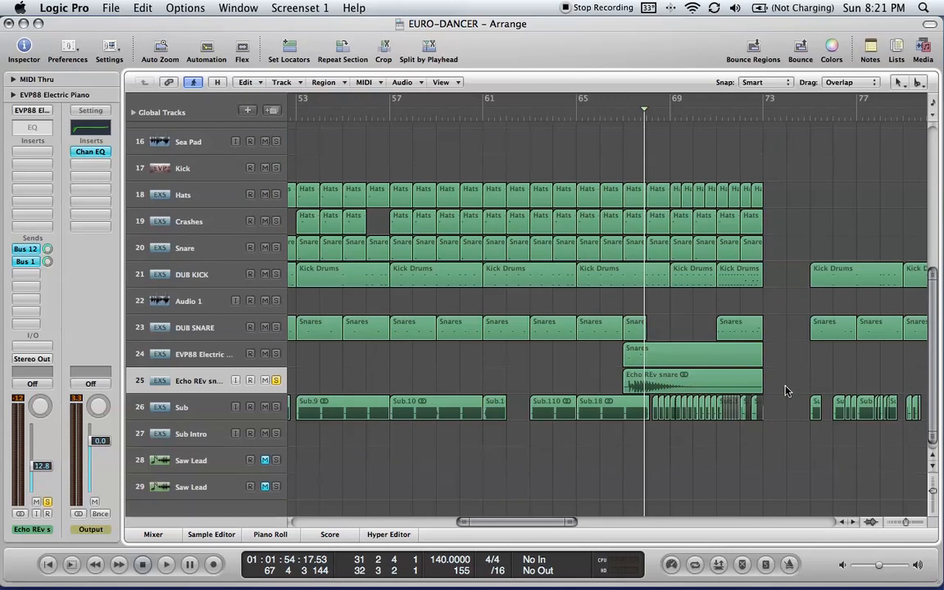
Reverse the Echo REv snare audio in the Sample Editor, close the editor and play the reversed snare.
{"action": "scroll", "coordinate": [785, 390], "scroll_direction": "right", "scroll_amount": 3}
{"action": "scroll", "coordinate": [785, 390], "scroll_direction": "down", "scroll_amount": 1}
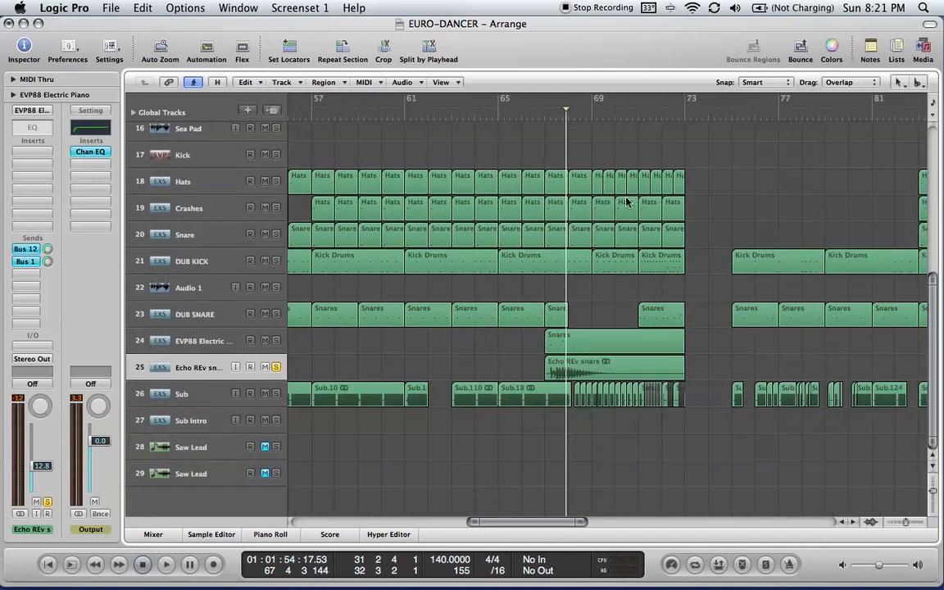
{"action": "key", "text": "ctrl+Right"}
{"action": "key", "text": "ctrl+Right"}
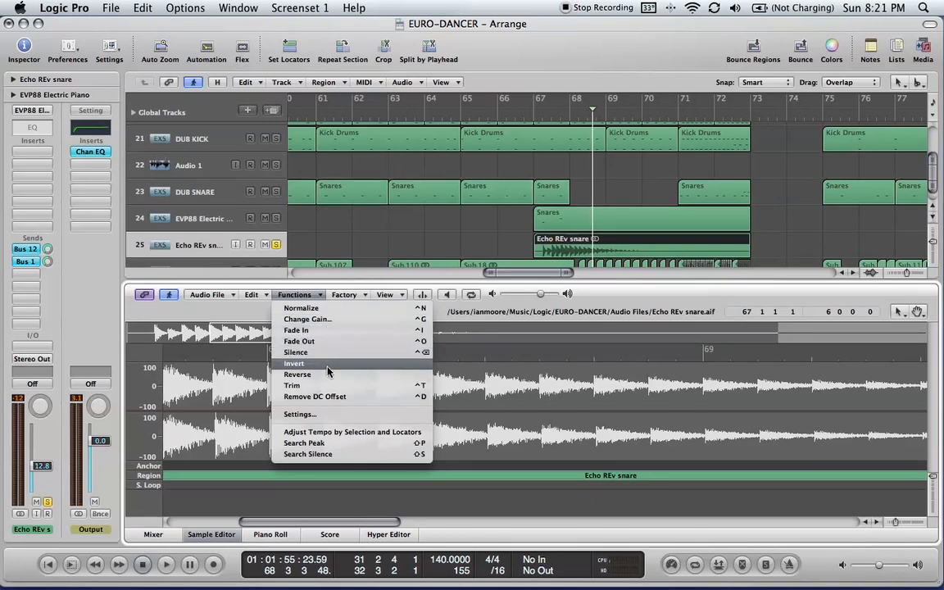
{"action": "left_click", "coordinate": [308, 376]}
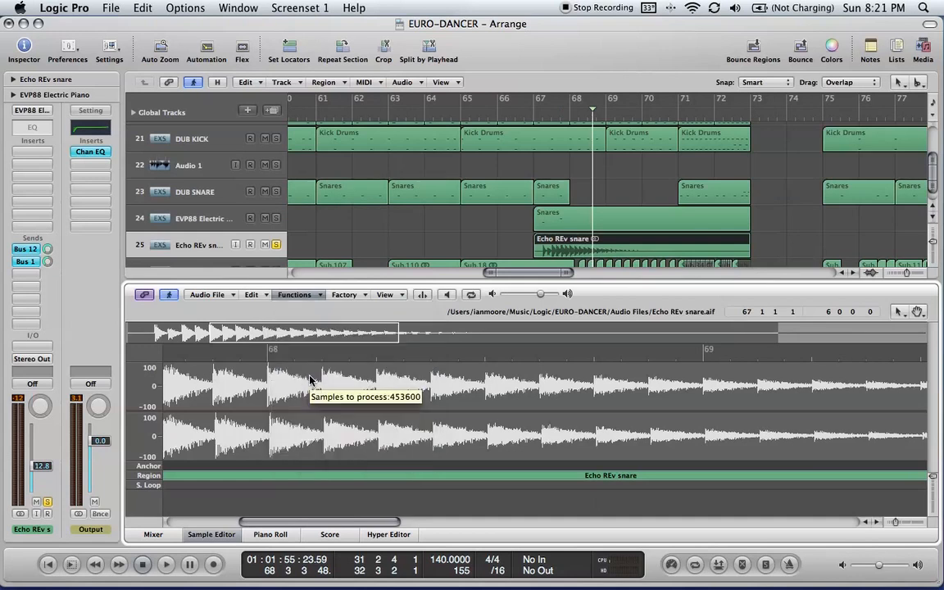
{"action": "key", "text": "w"}
{"action": "key", "text": "space"}
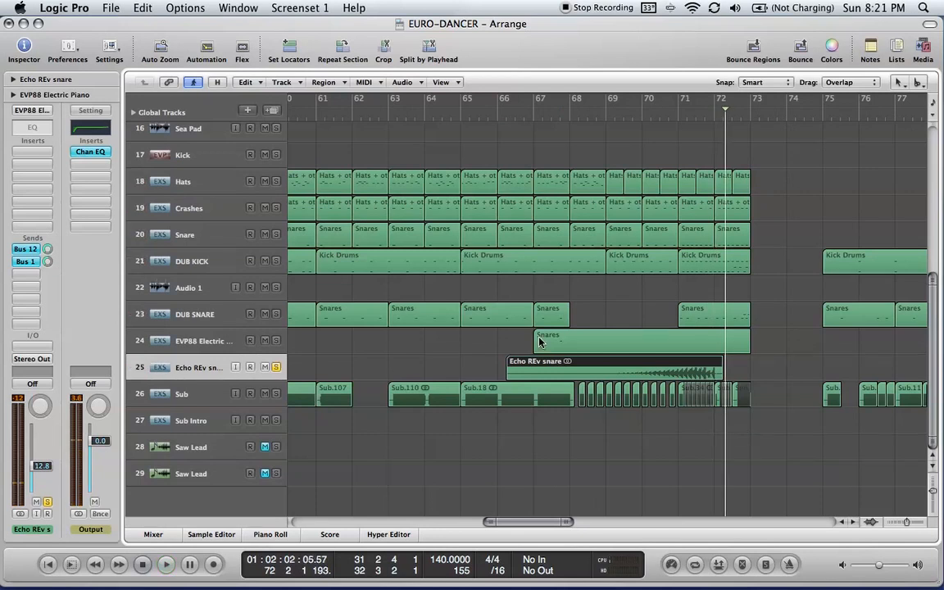
Solo the EVP88 Electric track, move its Snares region to the end of the reversed snare and cut off everything past the playhead.
{"action": "left_click", "coordinate": [563, 350]}
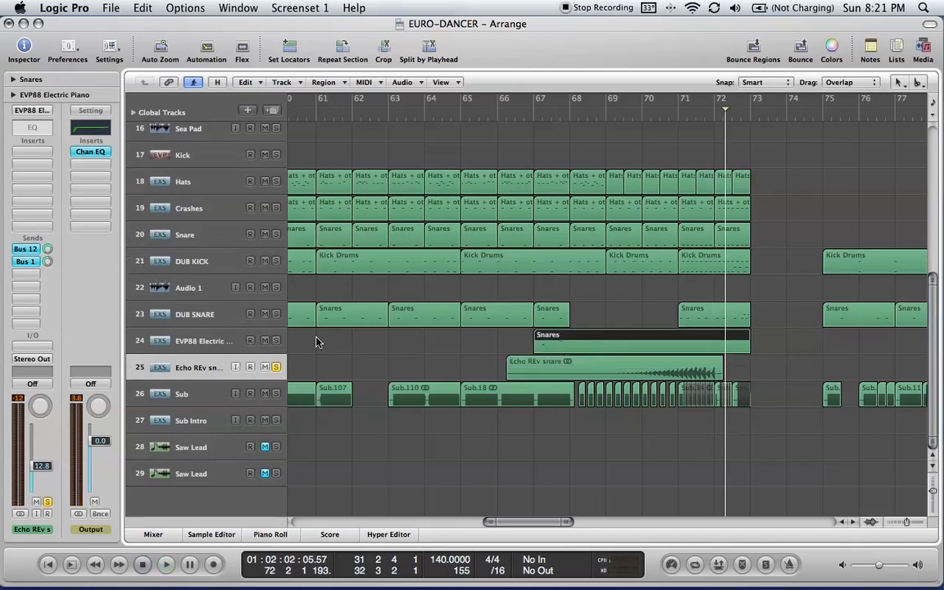
{"action": "left_click", "coordinate": [276, 341]}
{"action": "left_click_drag", "start_coordinate": [569, 347], "coordinate": [732, 343]}
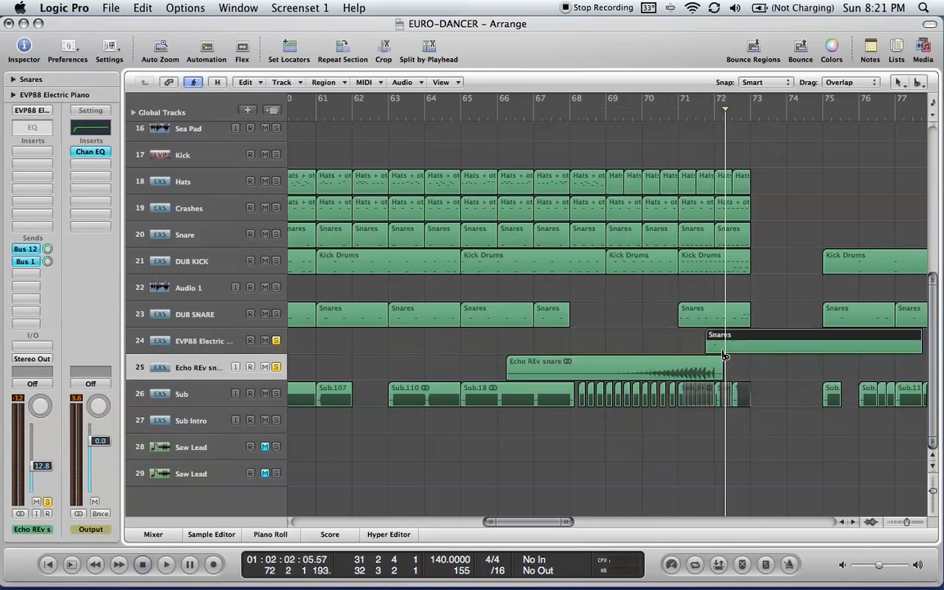
{"action": "left_click", "coordinate": [723, 353], "text": "super"}
{"action": "left_click", "coordinate": [750, 359]}
{"action": "left_click", "coordinate": [750, 347]}
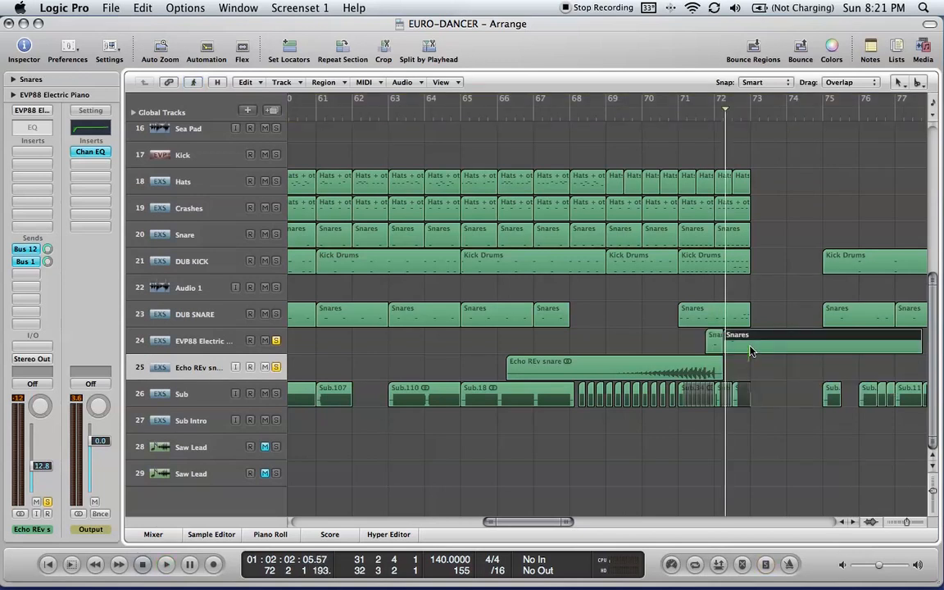
{"action": "key", "text": "Delete"}
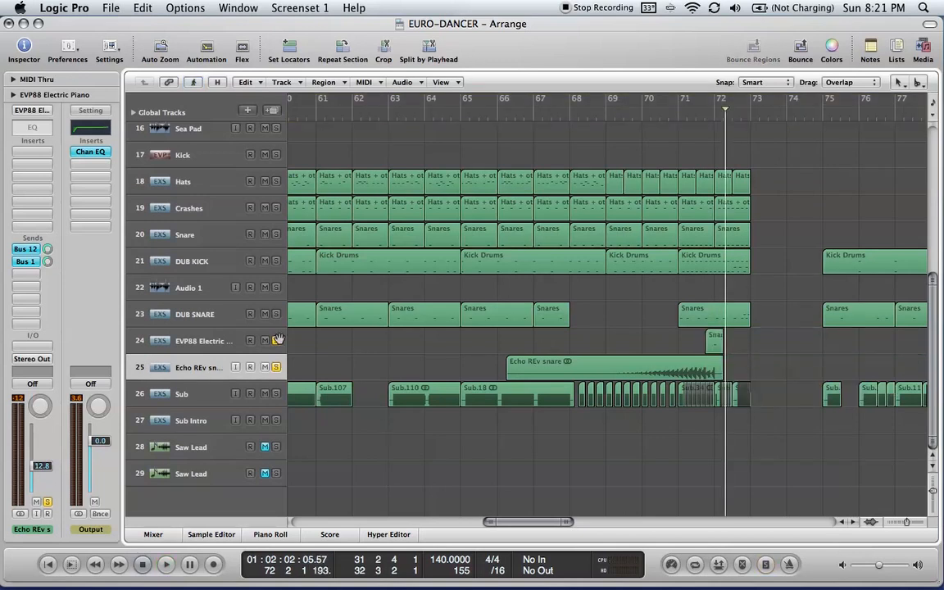
Delete the short remaining Snares region from the EVP88 Electric track.
{"action": "left_click", "coordinate": [186, 343]}
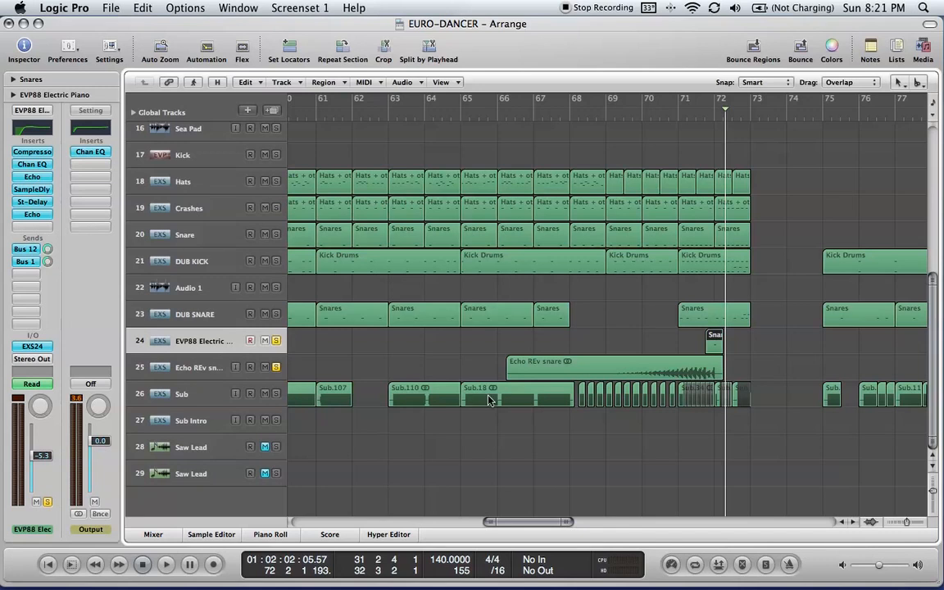
{"action": "left_click_drag", "start_coordinate": [755, 347], "coordinate": [696, 344]}
{"action": "key", "text": "Delete"}
Delete the DUB SNARE region at bar 71 and move the one-bar Snares region from bar 67 to bar 72.
{"action": "left_click", "coordinate": [702, 318]}
{"action": "key", "text": "Delete"}
{"action": "left_click_drag", "start_coordinate": [550, 315], "coordinate": [730, 316]}
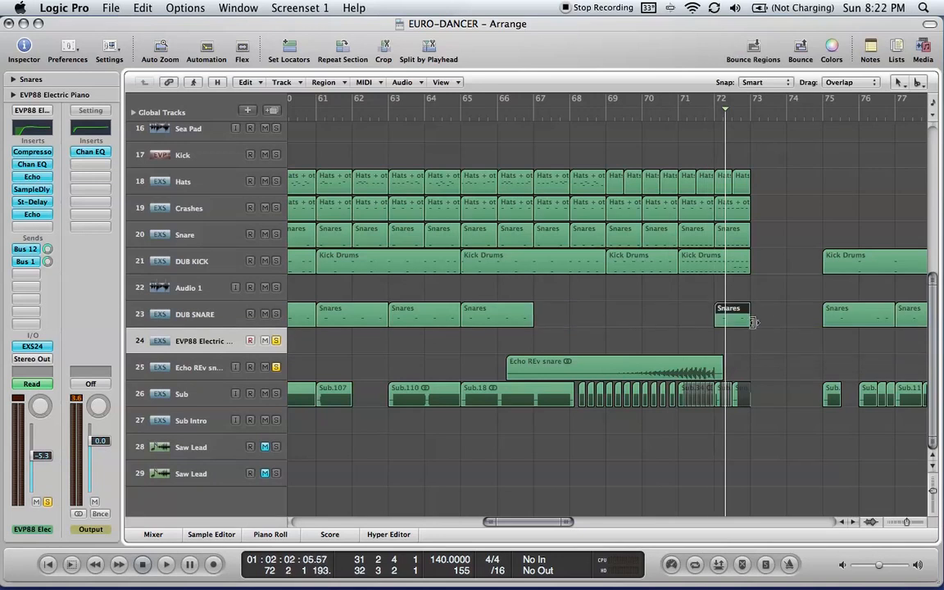
Delete all notes from beat 72.3 onward in the one-bar Snares region, keeping only the hit at 72.2.
{"action": "double_click", "coordinate": [736, 318]}
{"action": "left_click_drag", "start_coordinate": [489, 341], "coordinate": [582, 448]}
{"action": "key", "text": "Delete"}
{"action": "key", "text": "p"}
{"action": "left_click", "coordinate": [696, 113]}
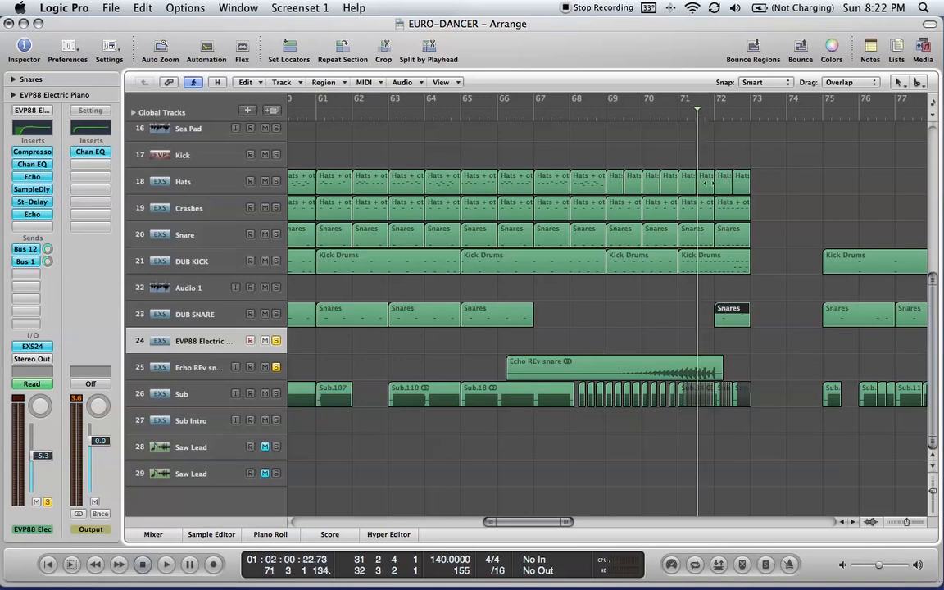
{"action": "double_click", "coordinate": [735, 320]}
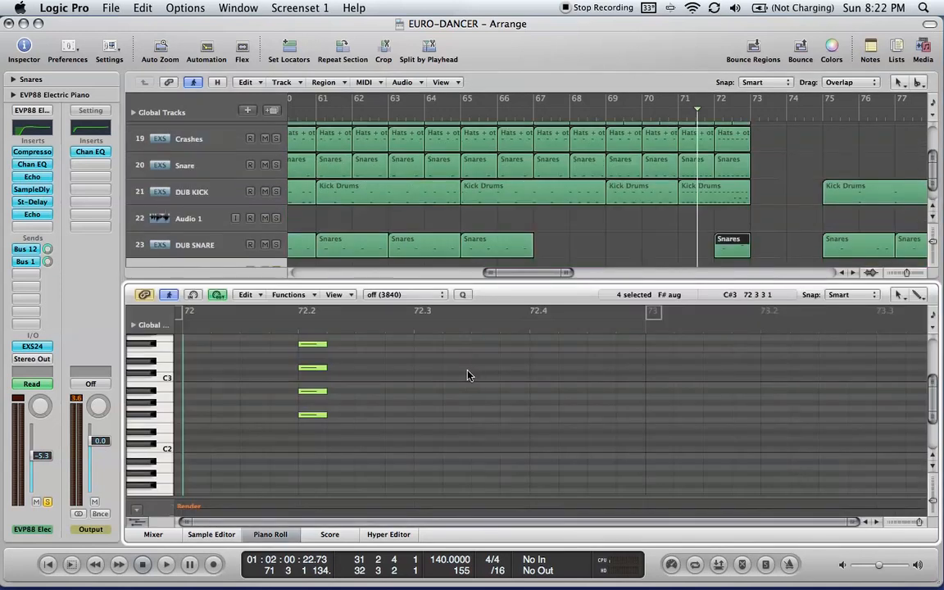
{"action": "left_click_drag", "start_coordinate": [473, 376], "coordinate": [569, 421]}
{"action": "key", "text": "Delete"}
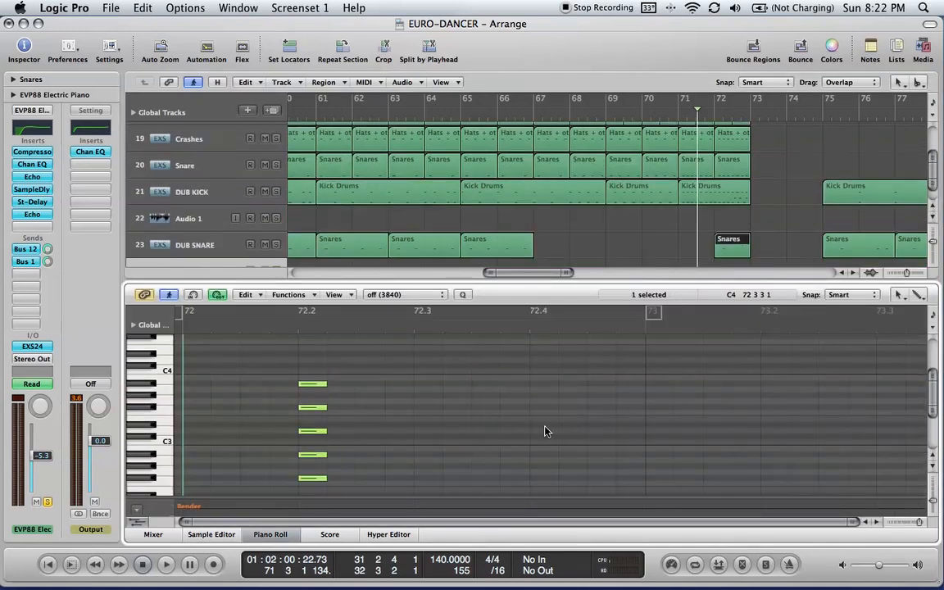
{"action": "left_click", "coordinate": [281, 535]}
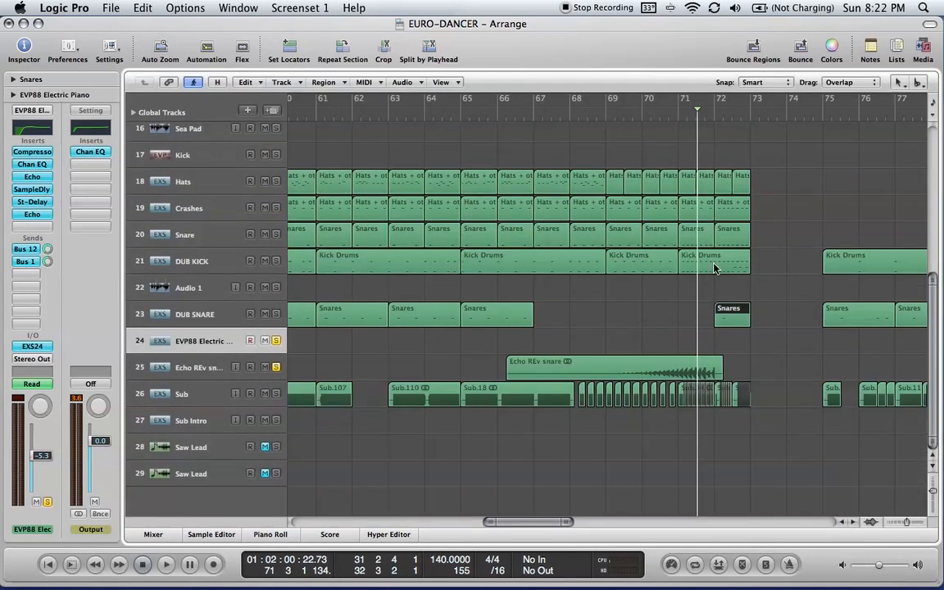
Move the one-bar Snares region one beat earlier so its hit meets the end of the reversed snare, and play the transition.
{"action": "left_click", "coordinate": [579, 120]}
{"action": "key", "text": "space"}
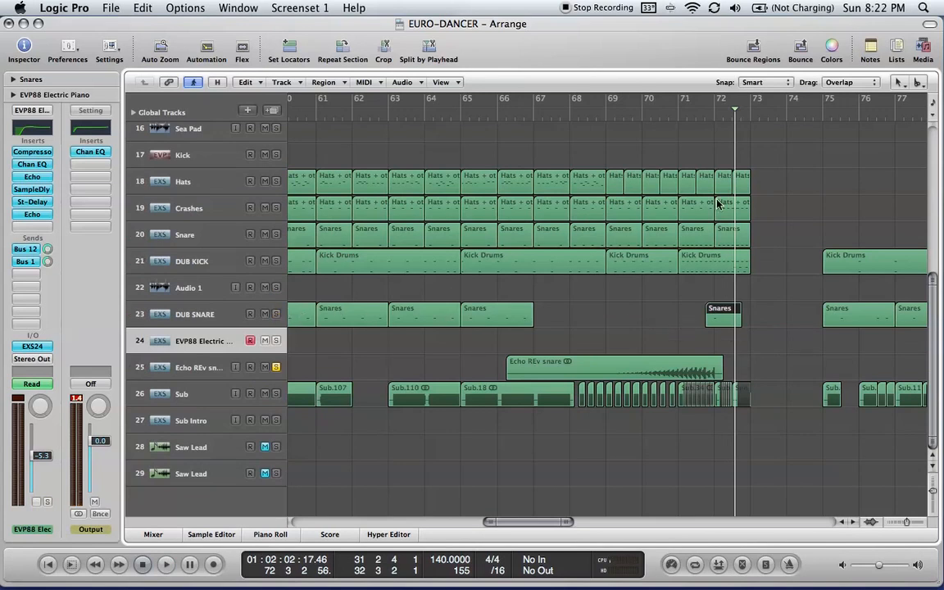
{"action": "left_click", "coordinate": [639, 112]}
{"action": "key", "text": "space"}
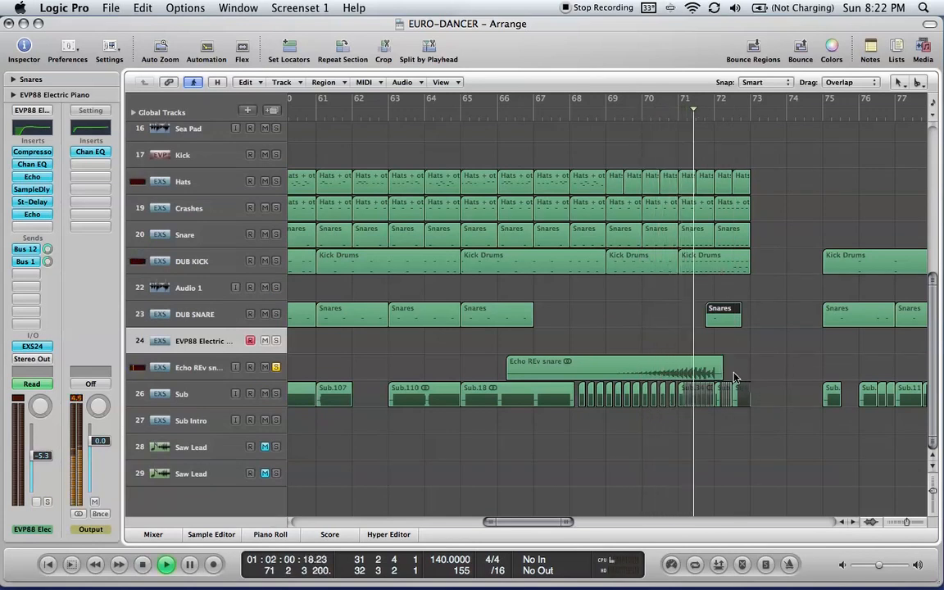
{"action": "key", "text": "space"}
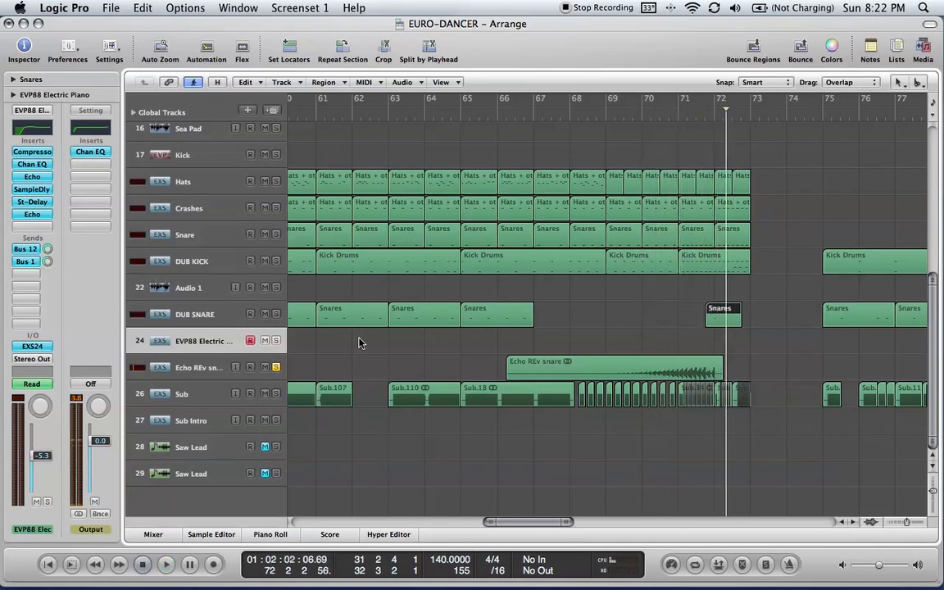
Examine the Euro Echo.3 region at bar 73 and the Saw Drop.39 region at bar 75 on the Saw Lead track.
{"action": "scroll", "coordinate": [425, 410], "scroll_direction": "right", "scroll_amount": 8}
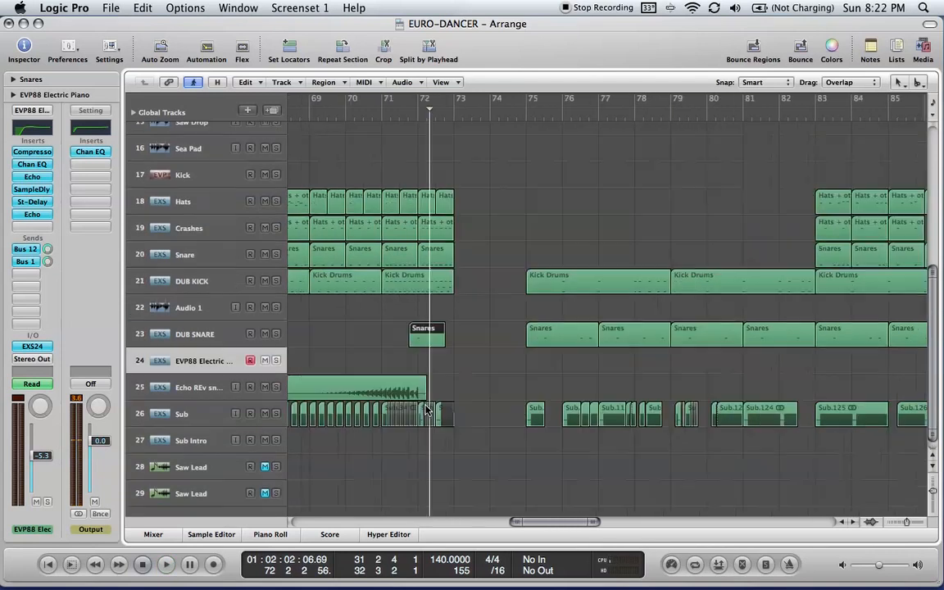
{"action": "scroll", "coordinate": [425, 410], "scroll_direction": "up", "scroll_amount": 10}
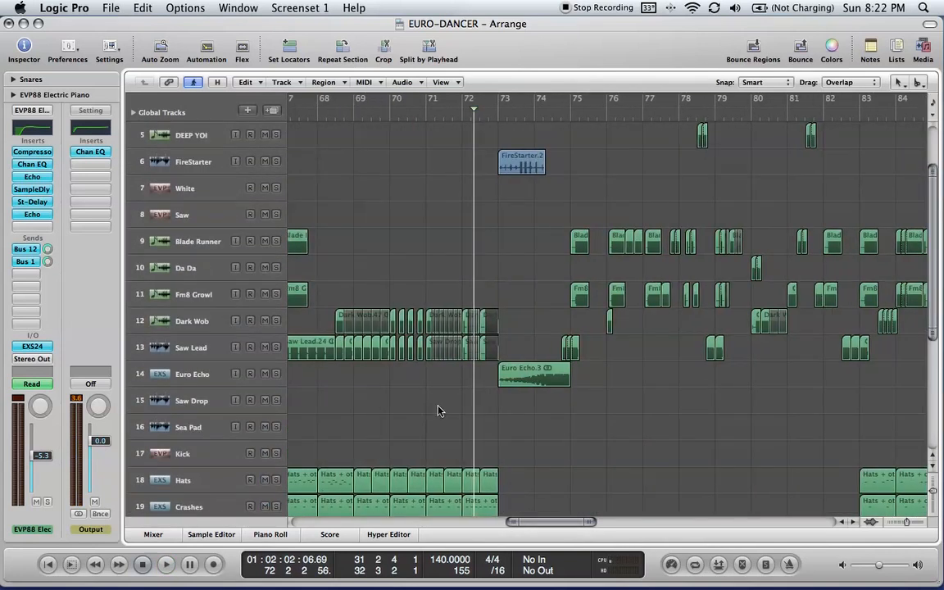
{"action": "left_click", "coordinate": [547, 371]}
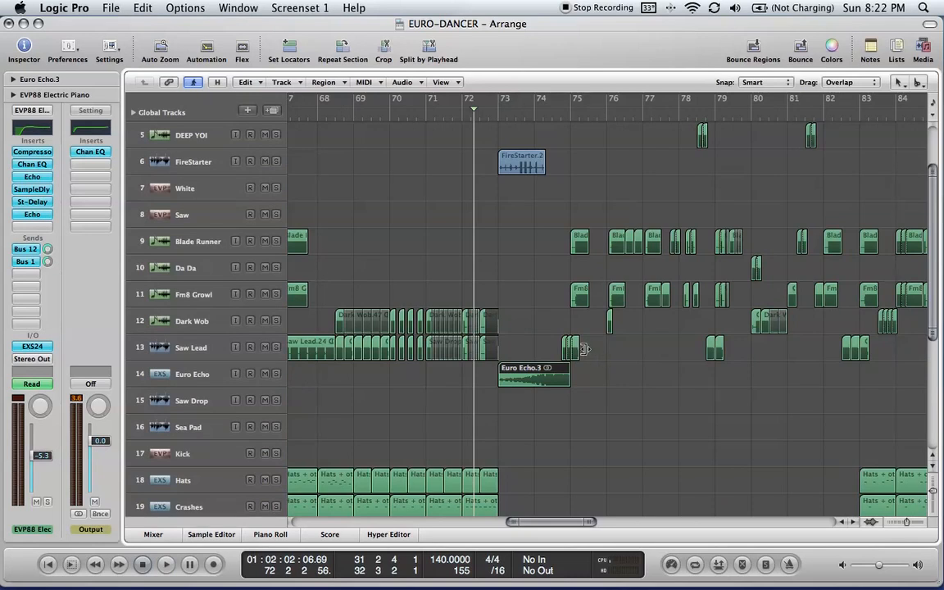
{"action": "left_click", "coordinate": [572, 355]}
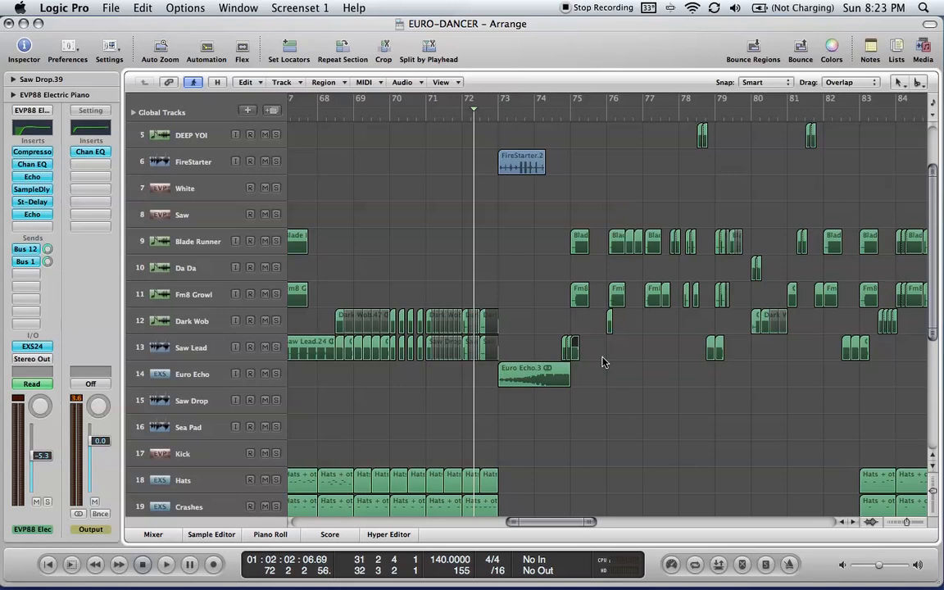
{"action": "left_click", "coordinate": [203, 348]}
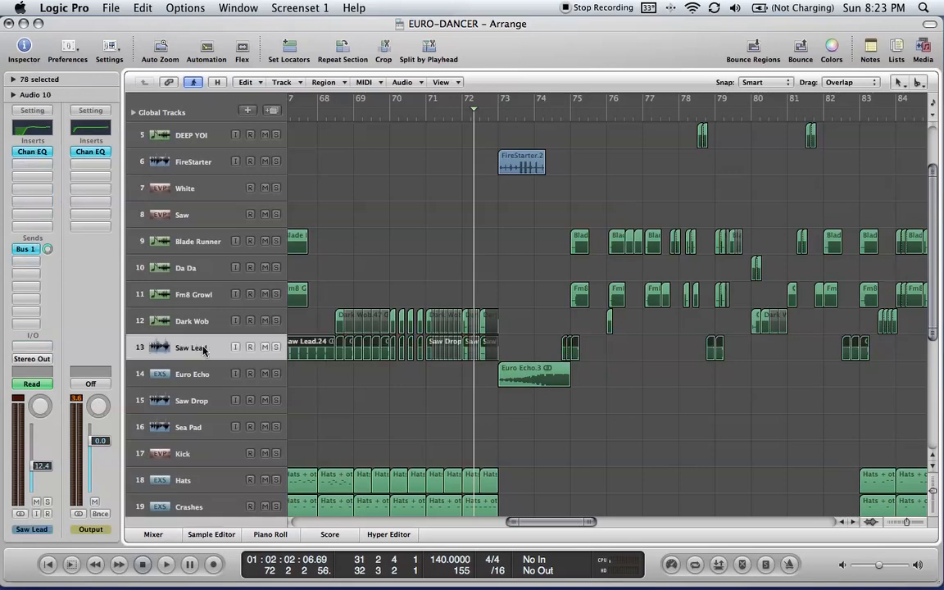
{"action": "left_click", "coordinate": [575, 350]}
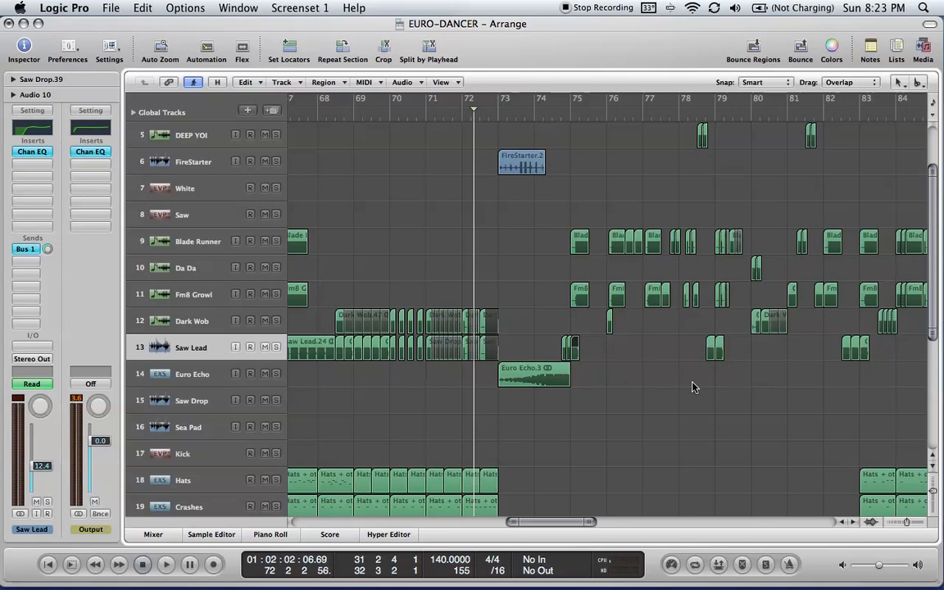
{"action": "left_click", "coordinate": [607, 359]}
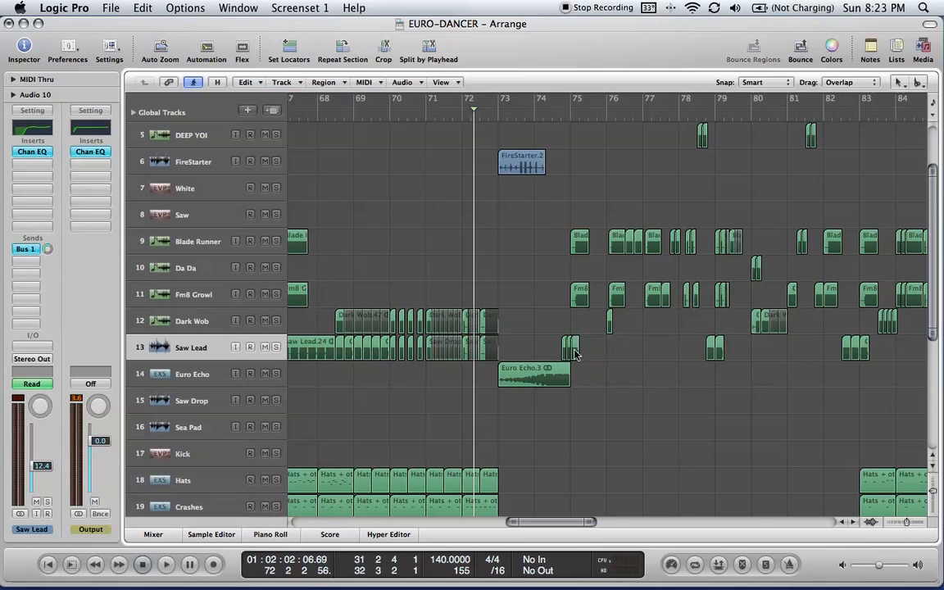
Create a software instrument track below Euro Echo and load the EXS24 sampler on it.
{"action": "left_click", "coordinate": [176, 380]}
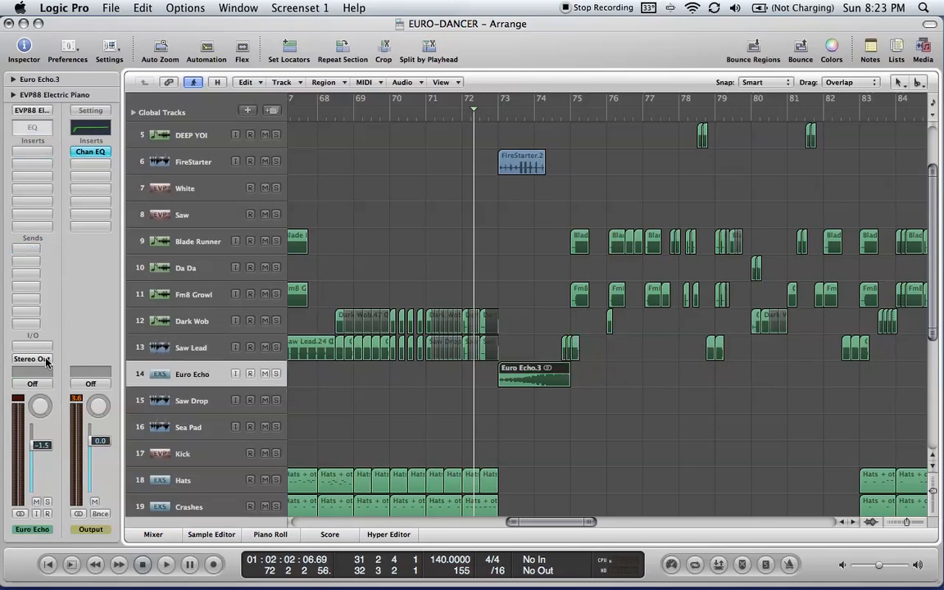
{"action": "key", "text": "alt+super+n"}
{"action": "key", "text": "Return"}
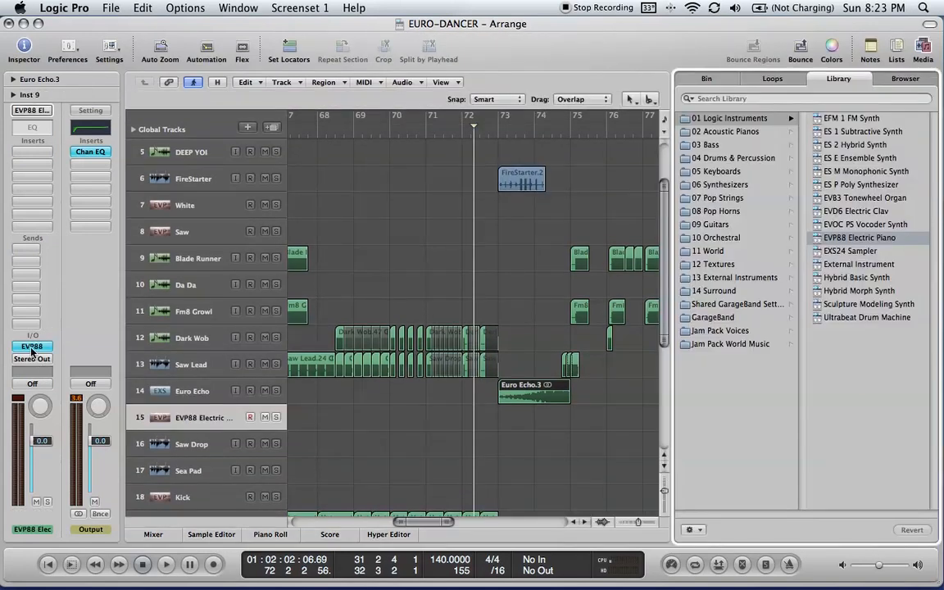
{"action": "left_click", "coordinate": [32, 347]}
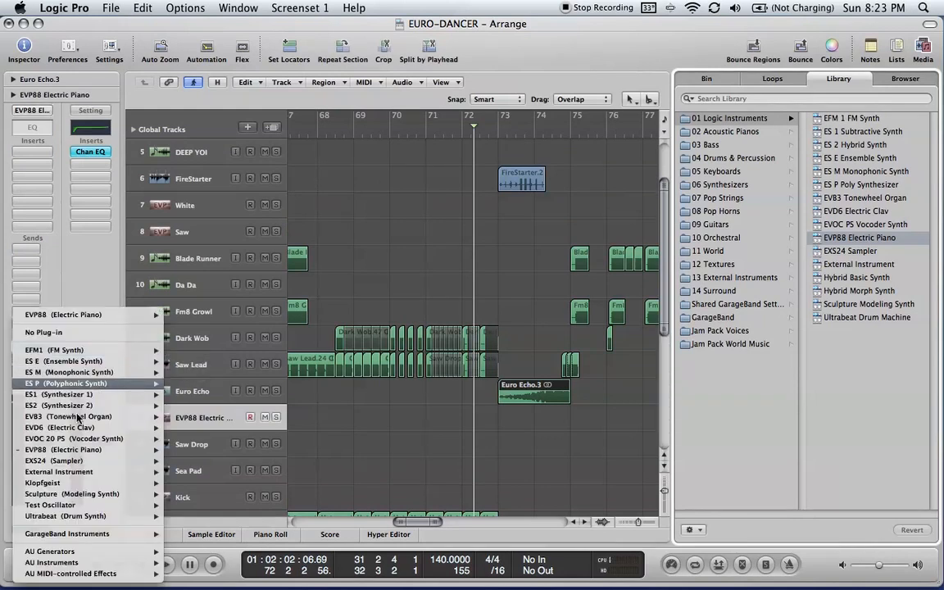
{"action": "left_click", "coordinate": [69, 462]}
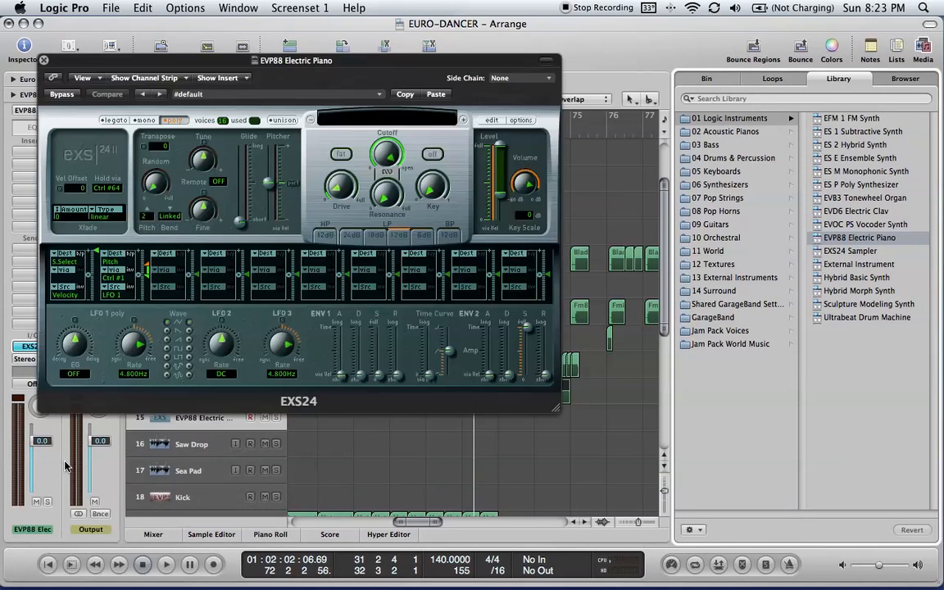
{"action": "left_click_drag", "start_coordinate": [357, 56], "coordinate": [345, 127]}
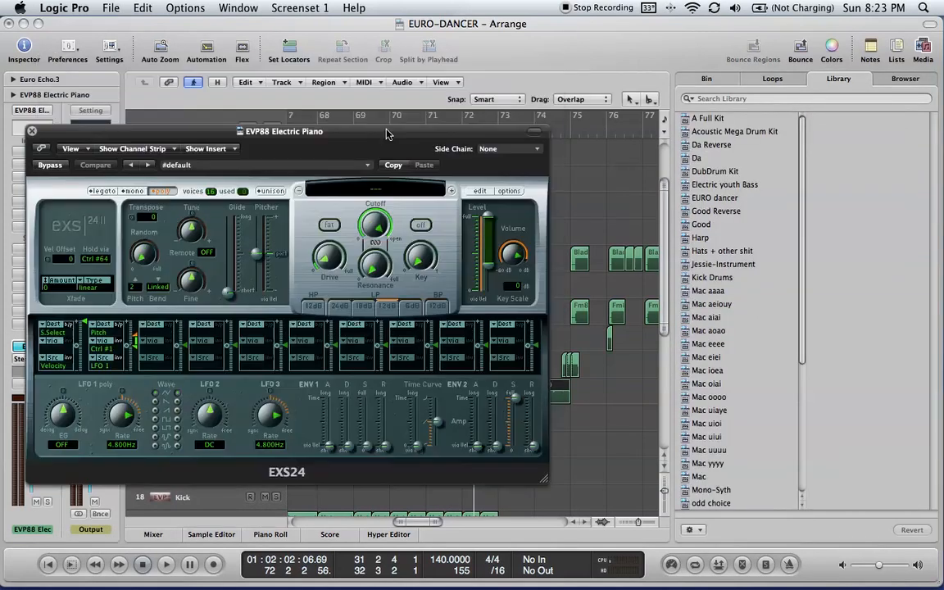
Open the EXS24 Instrument Editor and add the Saw Drop.39 region from bar 75 as a sample zone.
{"action": "left_click", "coordinate": [478, 193]}
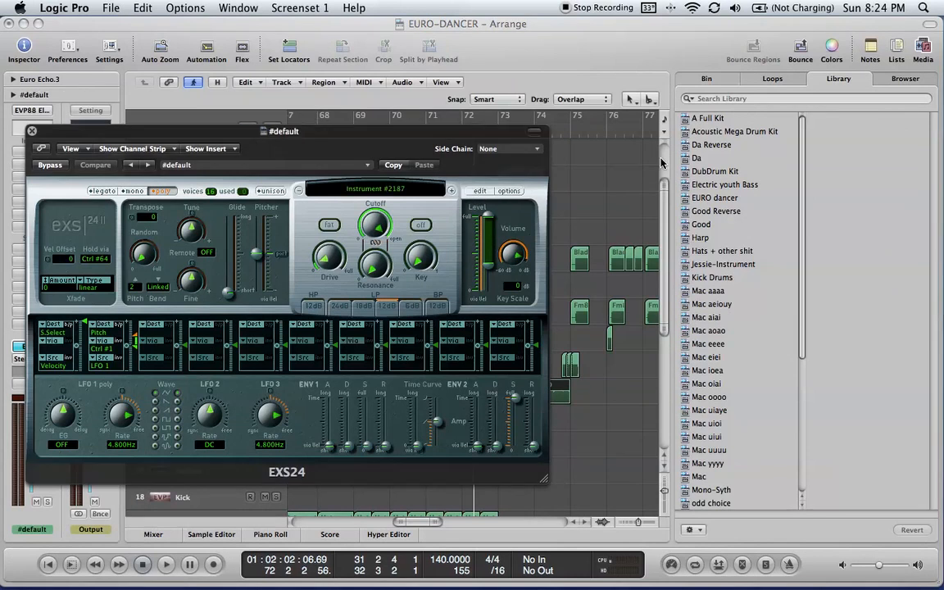
{"action": "left_click_drag", "start_coordinate": [943, 214], "coordinate": [425, 324]}
{"action": "left_click", "coordinate": [637, 201]}
{"action": "key", "text": "f"}
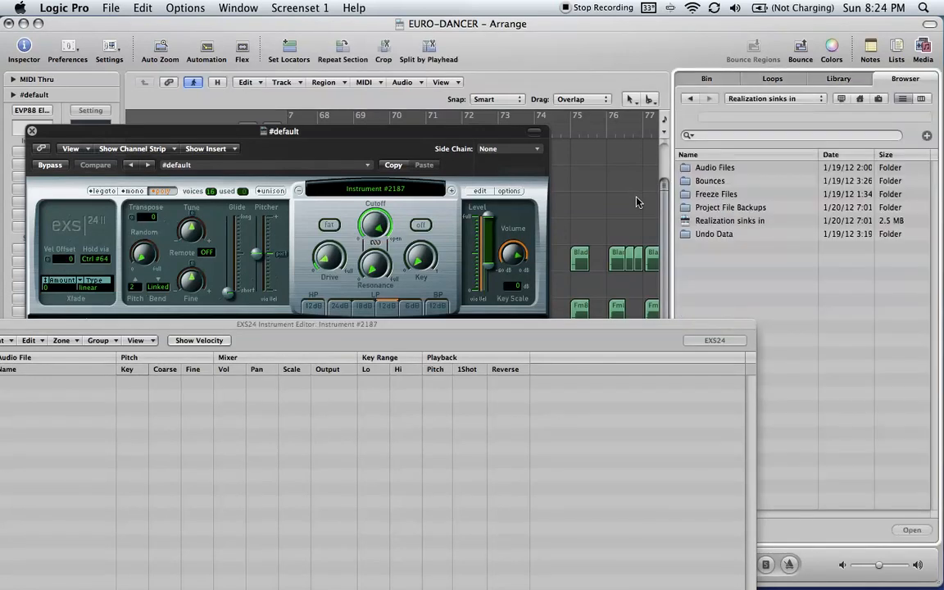
{"action": "key", "text": "f"}
{"action": "left_click_drag", "start_coordinate": [637, 327], "coordinate": [822, 390]}
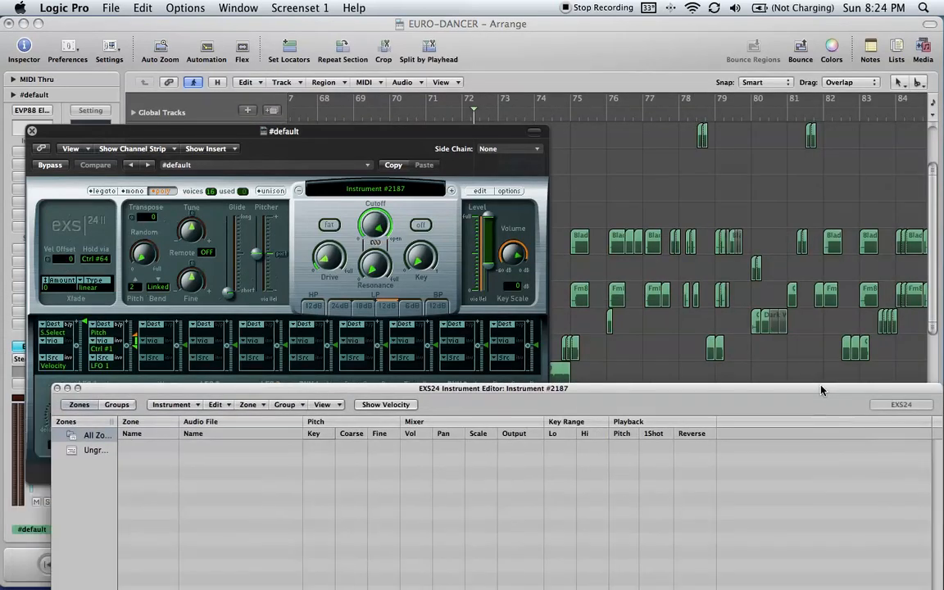
{"action": "left_click", "coordinate": [573, 349]}
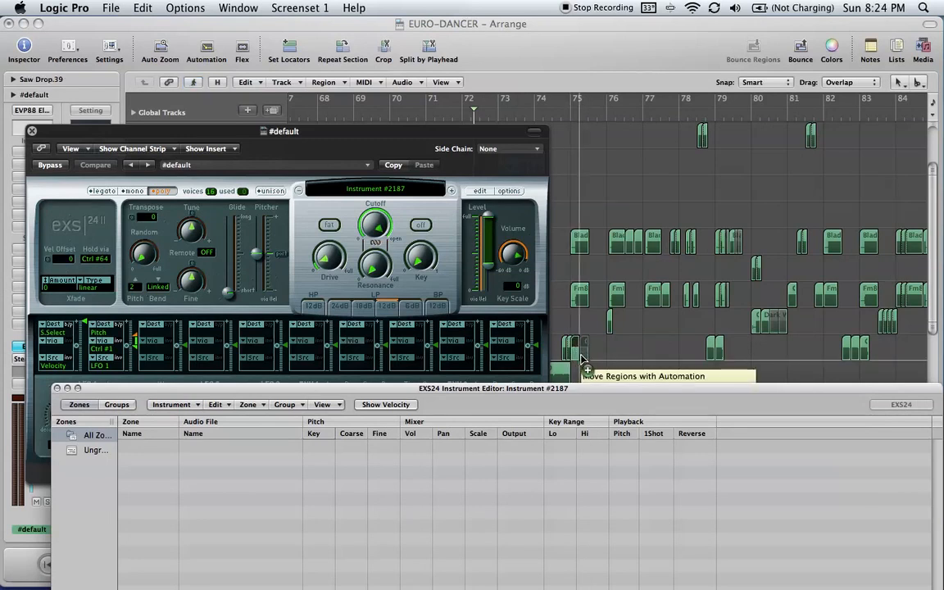
{"action": "left_click_drag", "start_coordinate": [478, 517], "coordinate": [478, 515]}
Audition the Saw Drop zone at various low and high pitches on the Instrument Editor's keyboard.
{"action": "left_click_drag", "start_coordinate": [412, 389], "coordinate": [407, 49]}
{"action": "left_click", "coordinate": [377, 552]}
{"action": "left_click", "coordinate": [548, 550]}
{"action": "left_click", "coordinate": [617, 552]}
{"action": "left_click", "coordinate": [169, 557]}
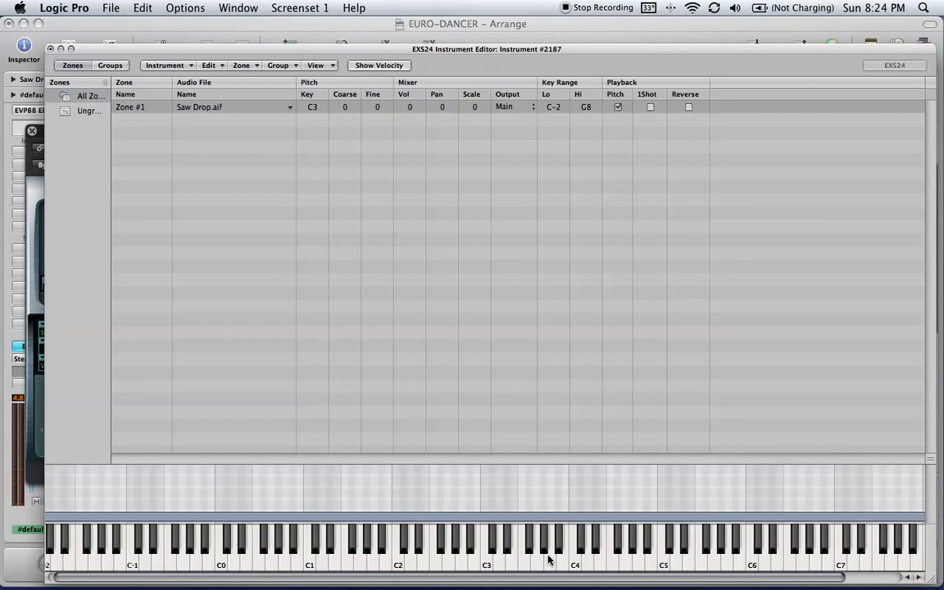
{"action": "scroll", "coordinate": [547, 558], "scroll_direction": "left", "scroll_amount": 1}
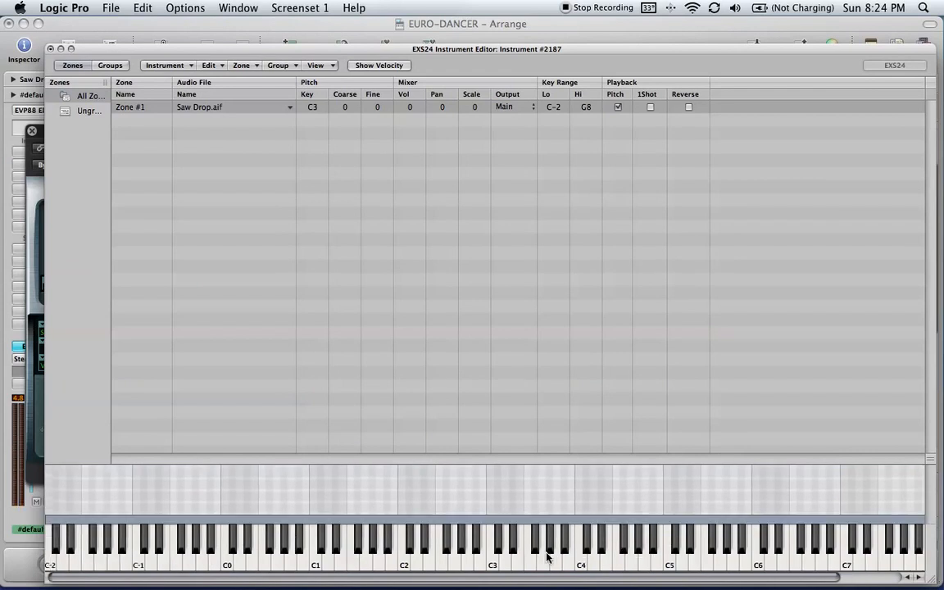
{"action": "left_click", "coordinate": [420, 557]}
{"action": "left_click", "coordinate": [437, 560]}
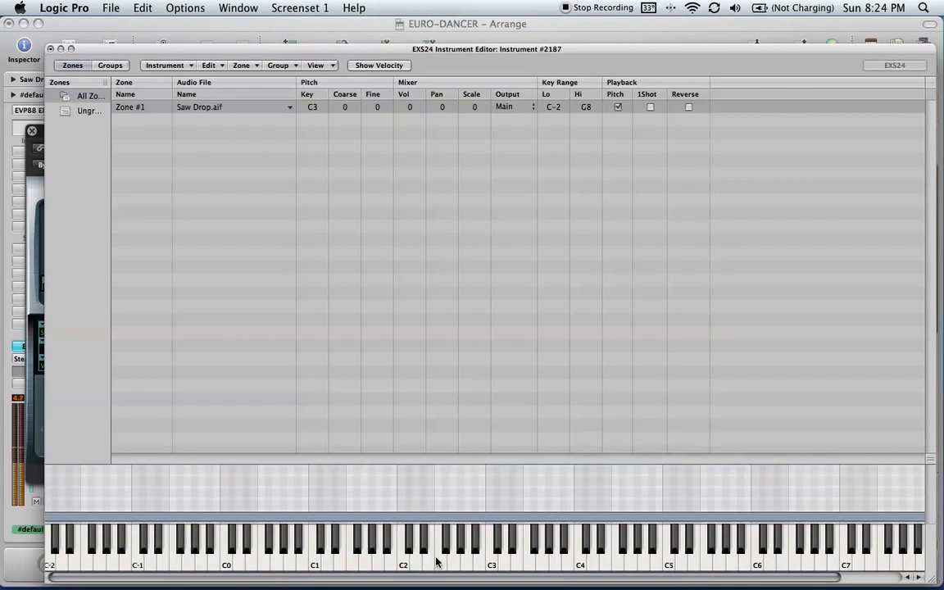
{"action": "left_click", "coordinate": [451, 562]}
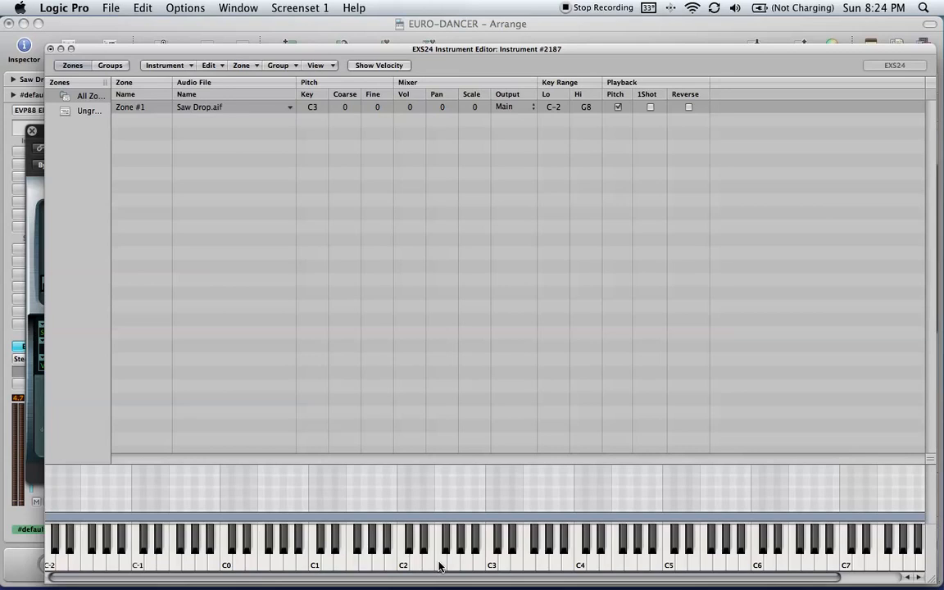
{"action": "left_click_drag", "start_coordinate": [401, 50], "coordinate": [394, 28]}
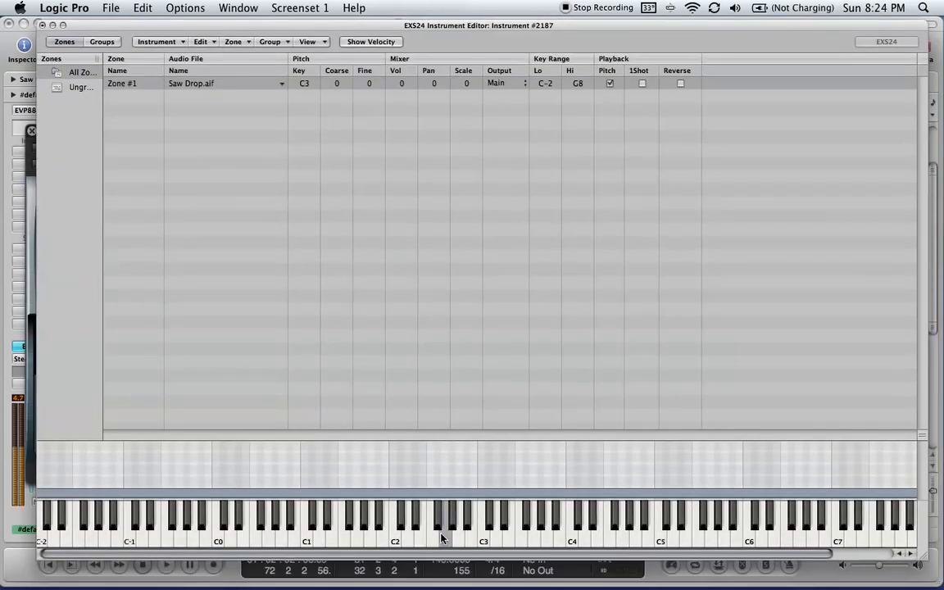
{"action": "left_click", "coordinate": [360, 537]}
{"action": "left_click", "coordinate": [278, 535]}
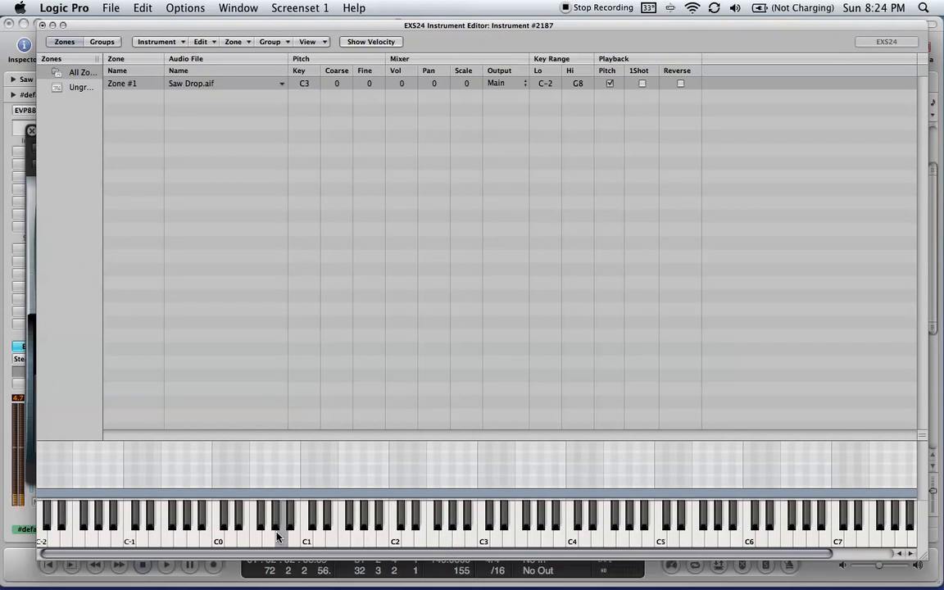
{"action": "left_click", "coordinate": [561, 543]}
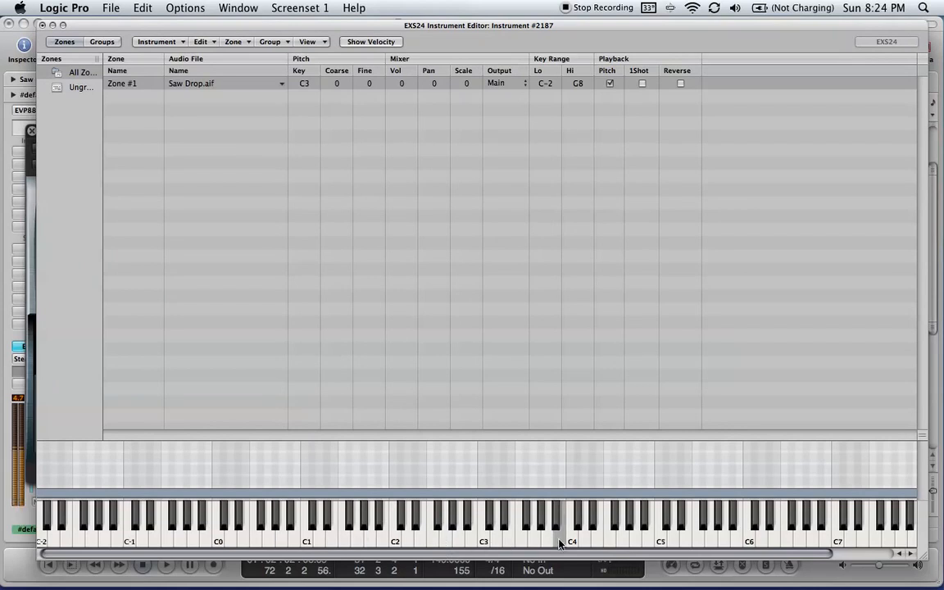
{"action": "left_click", "coordinate": [525, 543]}
{"action": "left_click", "coordinate": [483, 543]}
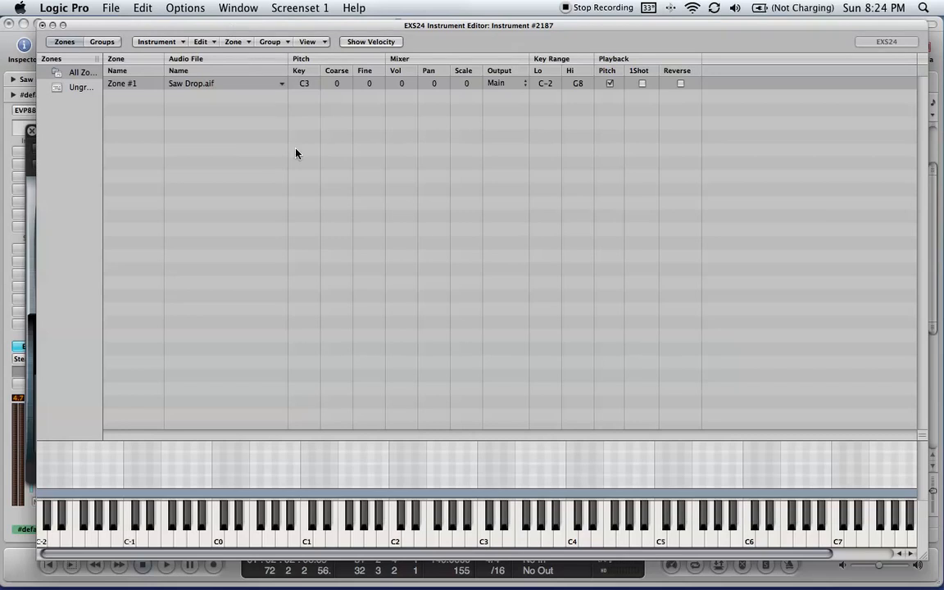
{"action": "left_click", "coordinate": [416, 534]}
{"action": "left_click", "coordinate": [448, 543]}
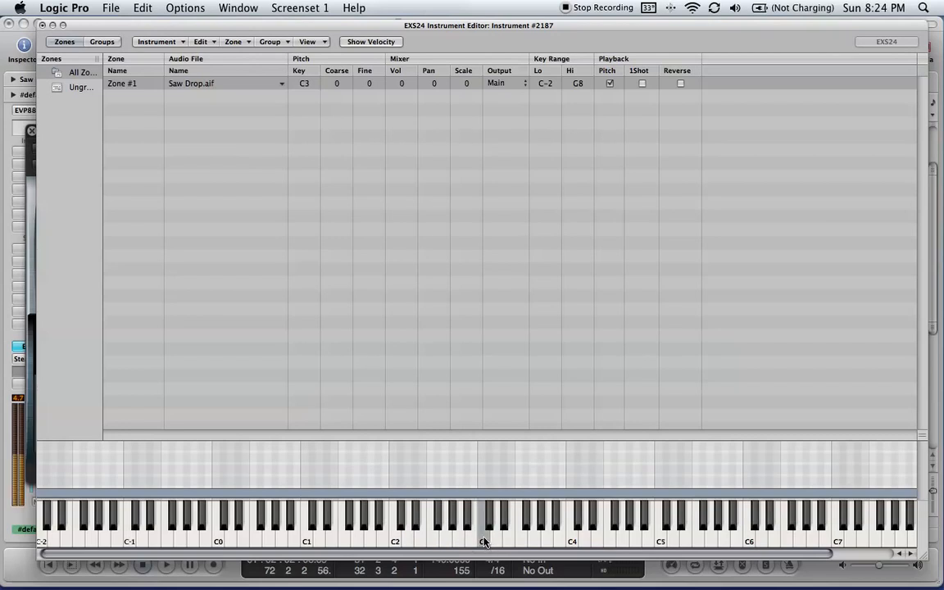
Close the EXS24 Instrument Editor and the sampler window, and show the Echo REv snare audio in the Sample Editor.
{"action": "left_click", "coordinate": [42, 25]}
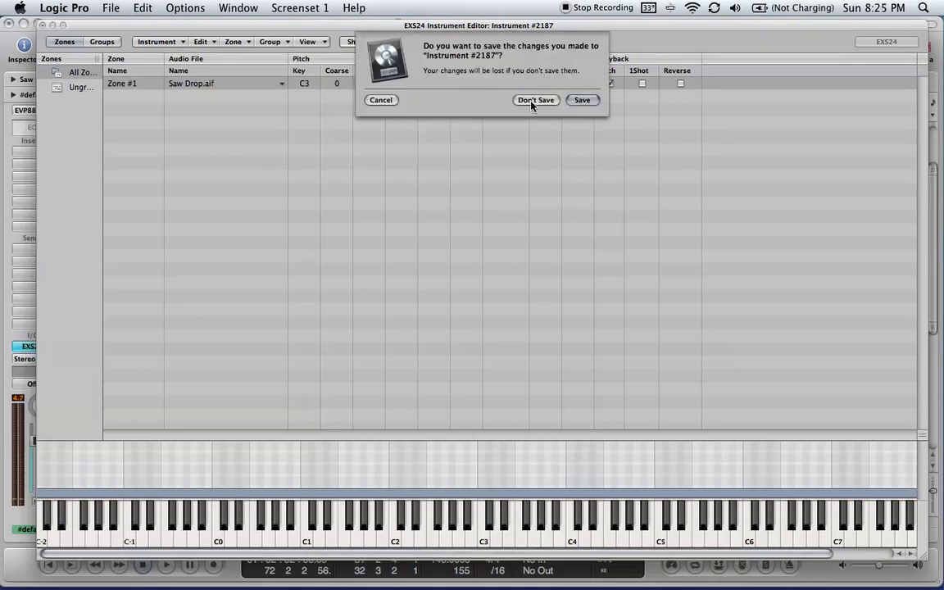
{"action": "left_click", "coordinate": [381, 100]}
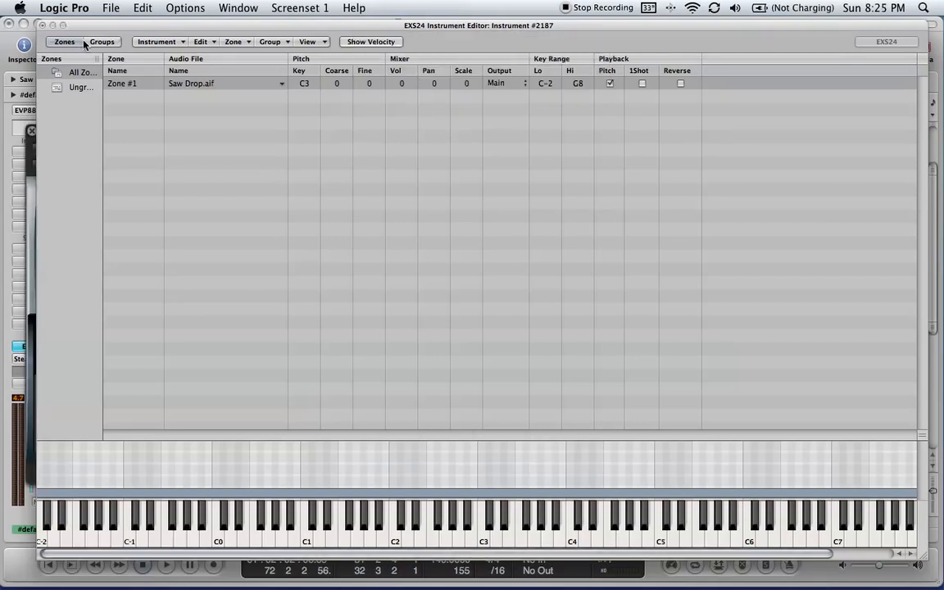
{"action": "left_click", "coordinate": [42, 24]}
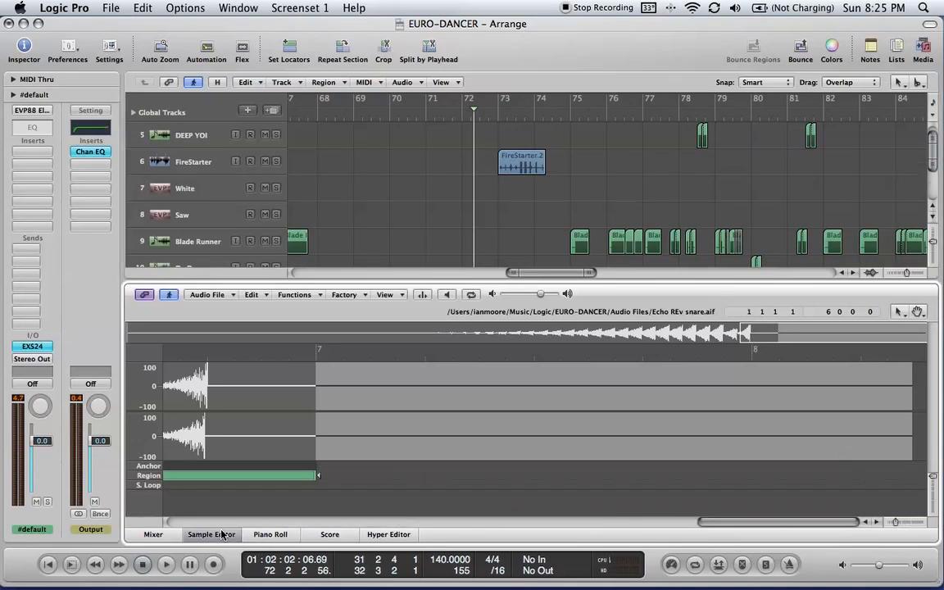
Place the one-bar MIDI region from the PUMP track at bar 1 of the #default track and open it in the Piano Roll.
{"action": "left_click", "coordinate": [265, 535]}
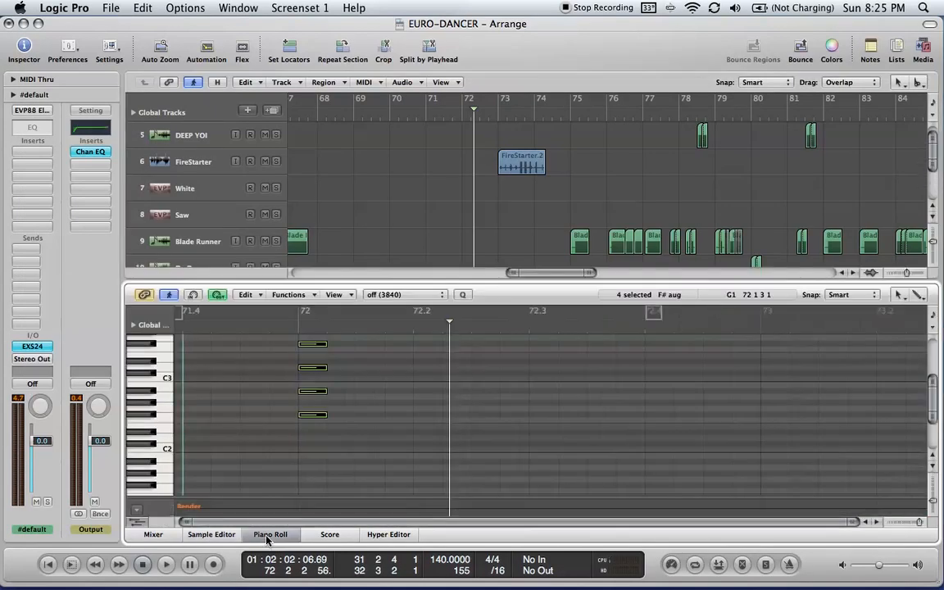
{"action": "left_click", "coordinate": [265, 535]}
{"action": "scroll", "coordinate": [393, 407], "scroll_direction": "left", "scroll_amount": 5}
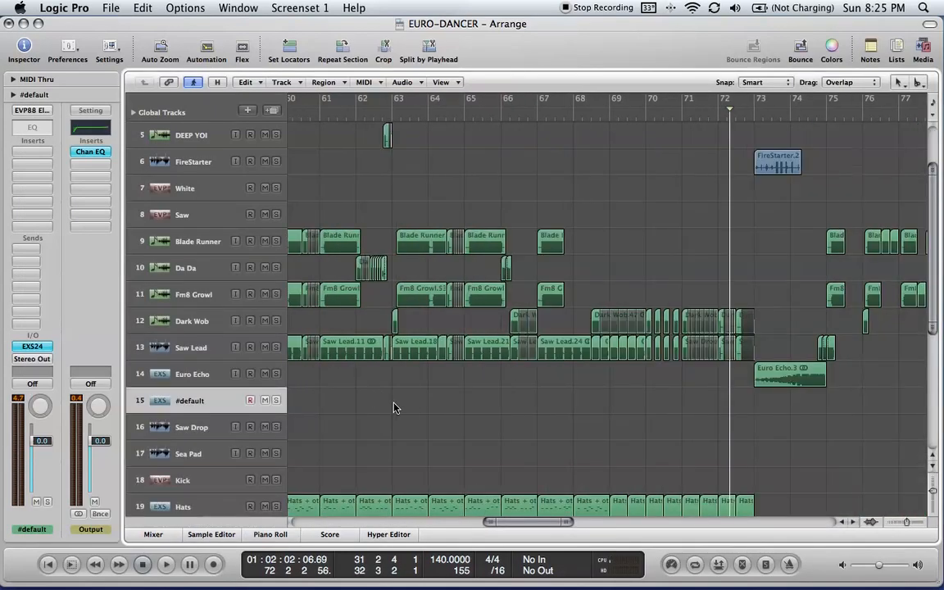
{"action": "scroll", "coordinate": [393, 407], "scroll_direction": "left", "scroll_amount": 15}
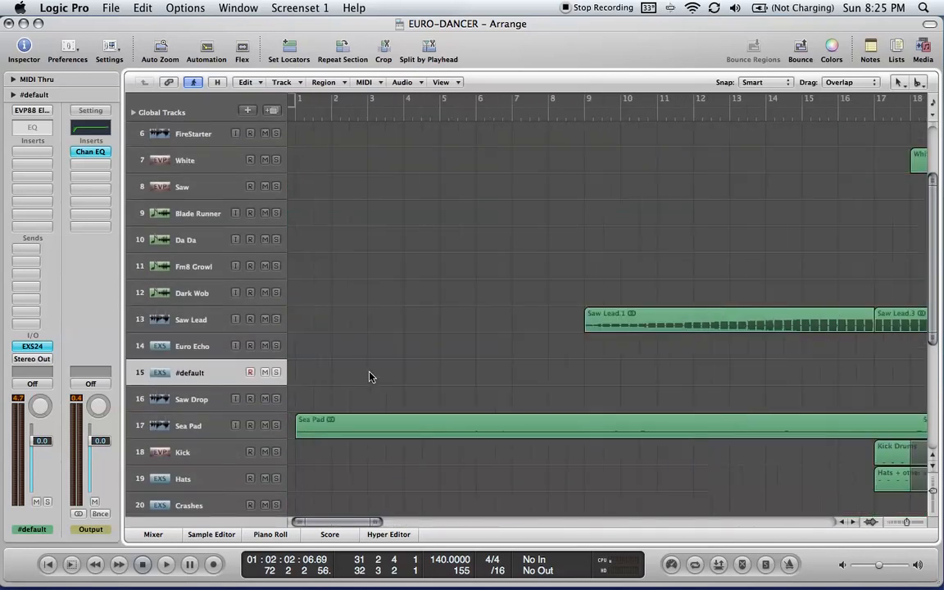
{"action": "scroll", "coordinate": [368, 376], "scroll_direction": "up", "scroll_amount": 5}
{"action": "left_click", "coordinate": [313, 136]}
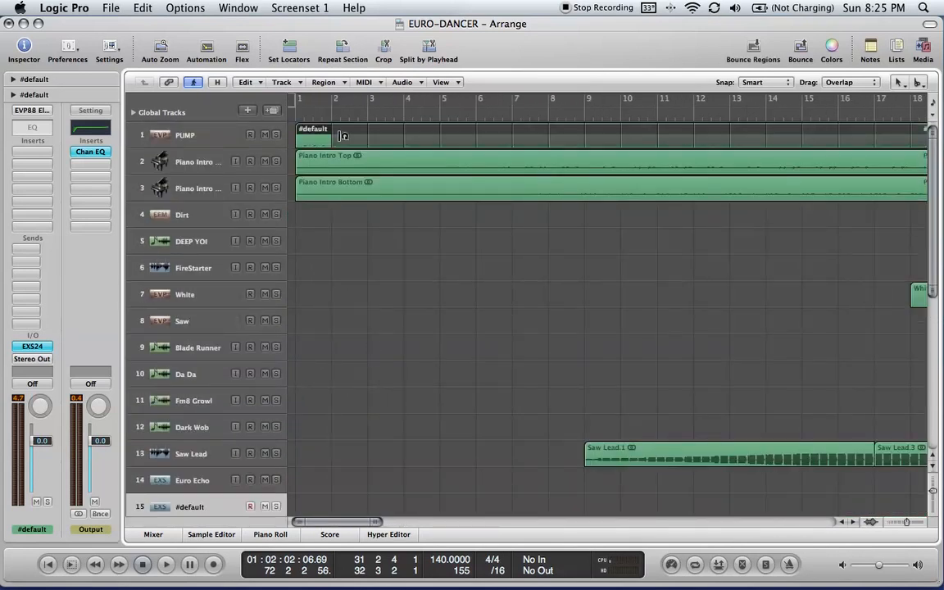
{"action": "left_click_drag", "start_coordinate": [358, 138], "coordinate": [385, 504]}
{"action": "scroll", "coordinate": [387, 490], "scroll_direction": "down", "scroll_amount": 5}
{"action": "double_click", "coordinate": [312, 357]}
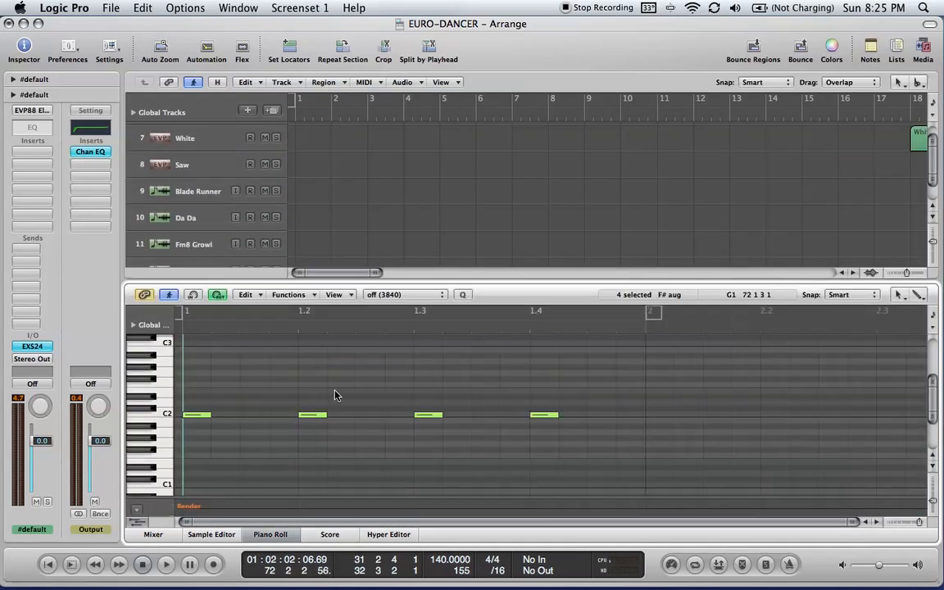
Delete the region's last three notes and raise the remaining first note to C3.
{"action": "left_click_drag", "start_coordinate": [647, 379], "coordinate": [295, 434]}
{"action": "key", "text": "Delete"}
{"action": "left_click_drag", "start_coordinate": [194, 413], "coordinate": [202, 350]}
{"action": "scroll", "coordinate": [200, 353], "scroll_direction": "up", "scroll_amount": 3}
{"action": "left_click", "coordinate": [197, 396]}
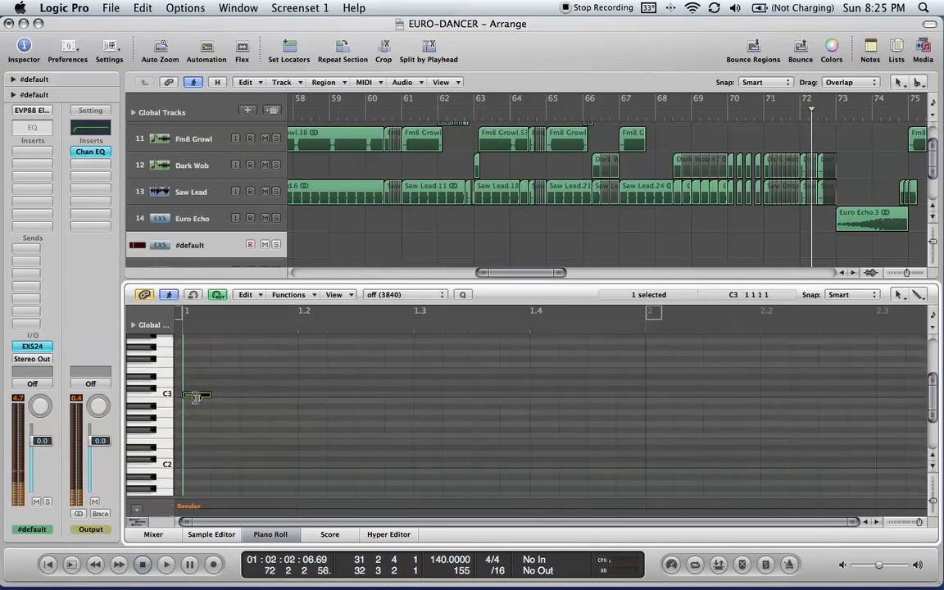
Lengthen the C3 note to about three sixteenths and play the region back from bar 1.
{"action": "left_click_drag", "start_coordinate": [210, 397], "coordinate": [269, 397]}
{"action": "left_click", "coordinate": [190, 327]}
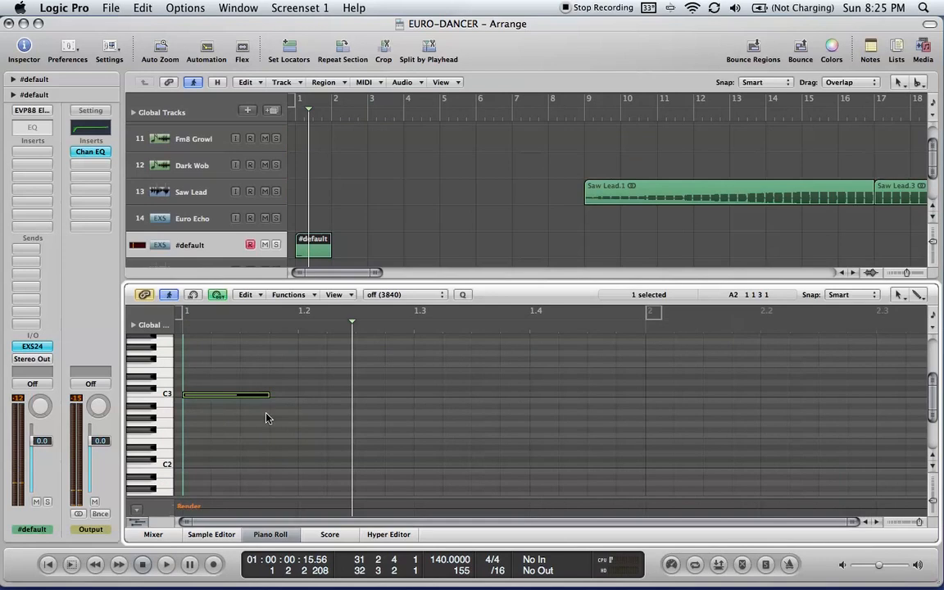
{"action": "left_click", "coordinate": [174, 327]}
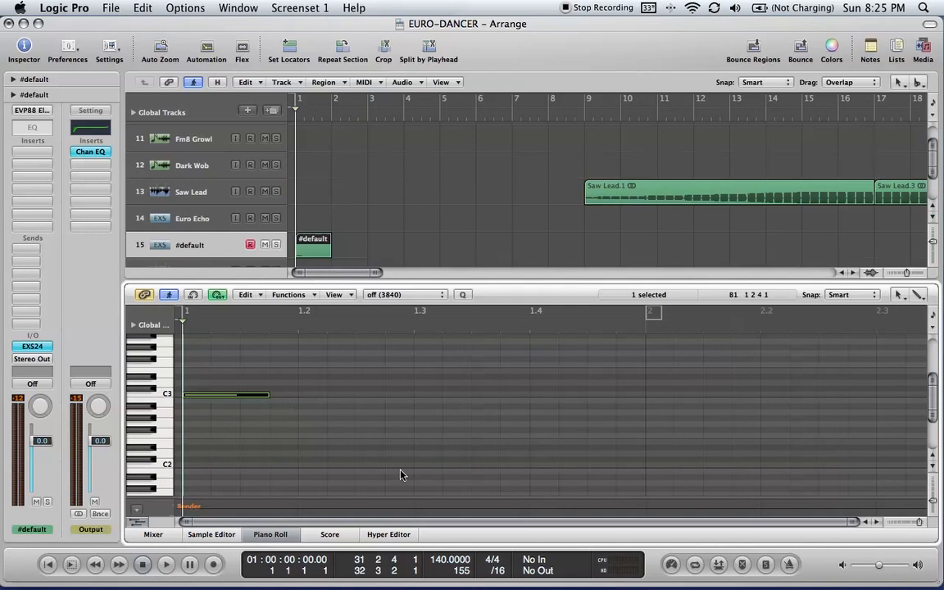
Close the Piano Roll and look over the drum, echo snare and sub tracks across the arrangement from the intro to about bar 89.
{"action": "left_click", "coordinate": [269, 535]}
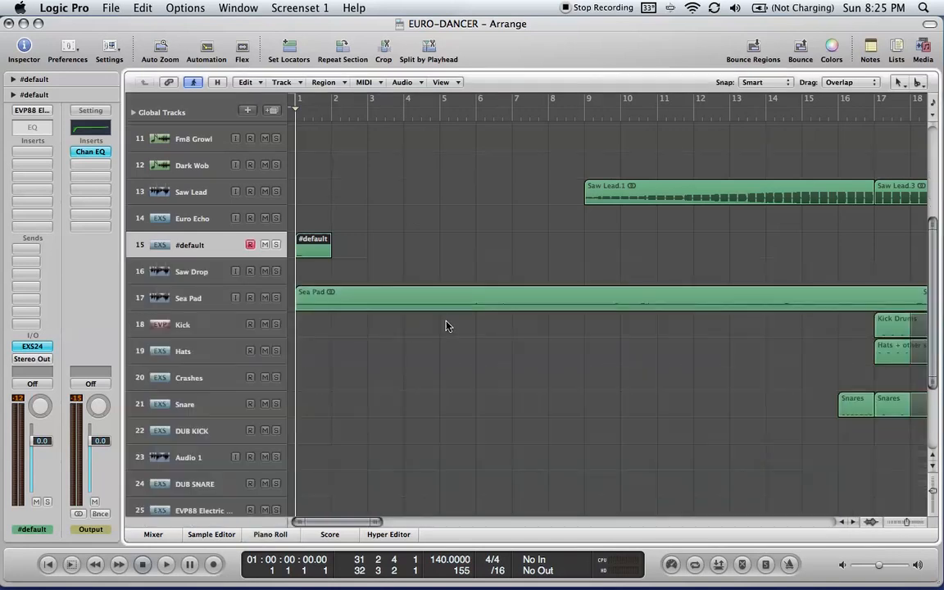
{"action": "scroll", "coordinate": [426, 314], "scroll_direction": "right", "scroll_amount": 15}
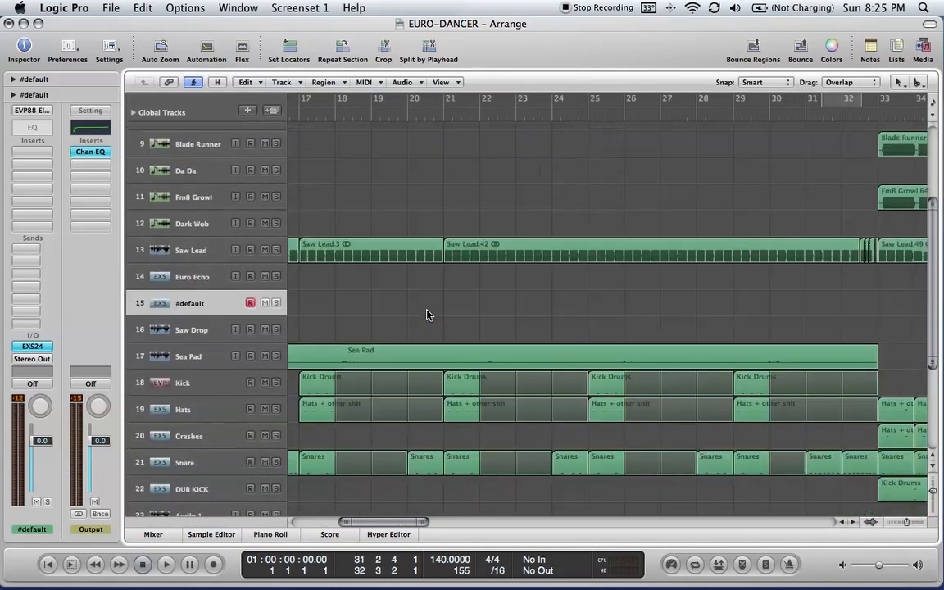
{"action": "scroll", "coordinate": [426, 314], "scroll_direction": "right", "scroll_amount": 5}
{"action": "scroll", "coordinate": [426, 314], "scroll_direction": "down", "scroll_amount": 5}
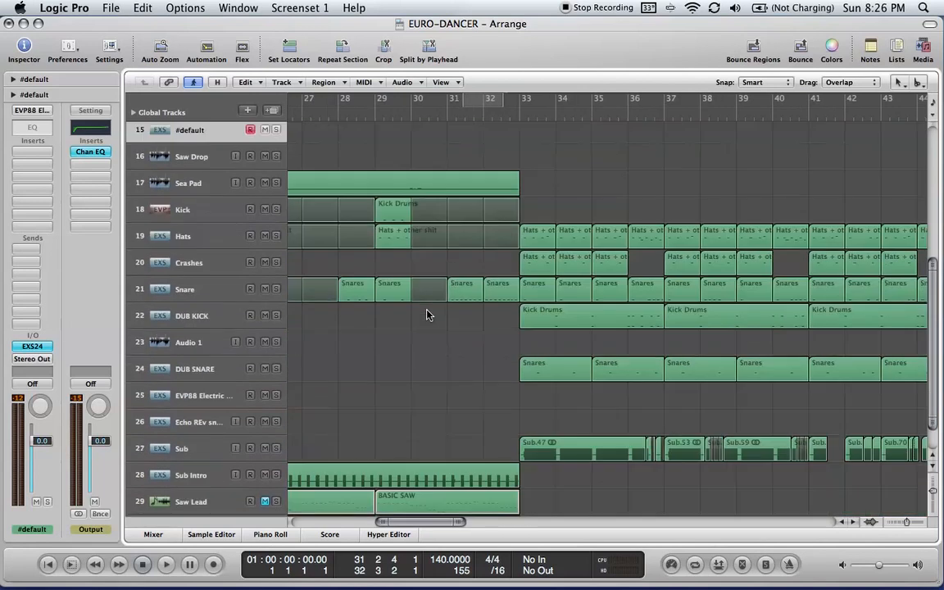
{"action": "scroll", "coordinate": [600, 442], "scroll_direction": "down", "scroll_amount": 2}
{"action": "scroll", "coordinate": [600, 442], "scroll_direction": "right", "scroll_amount": 3}
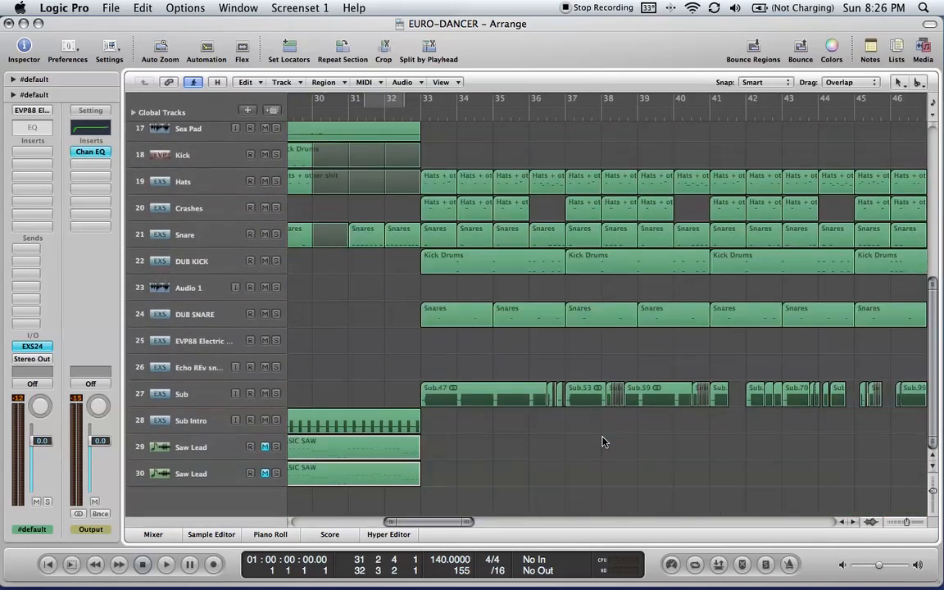
{"action": "scroll", "coordinate": [602, 442], "scroll_direction": "right", "scroll_amount": 15}
{"action": "scroll", "coordinate": [602, 442], "scroll_direction": "up", "scroll_amount": 1}
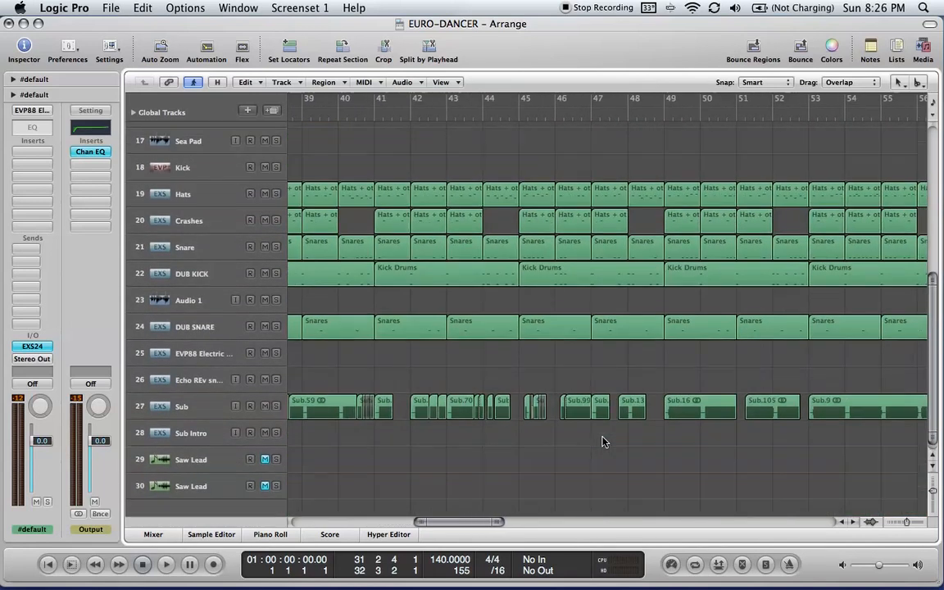
{"action": "left_click_drag", "start_coordinate": [443, 526], "coordinate": [394, 527]}
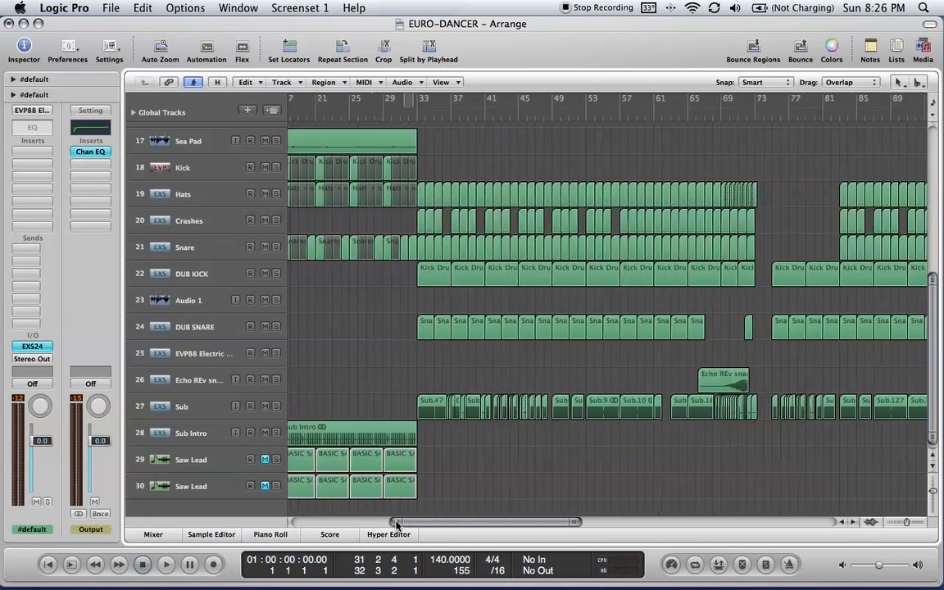
{"action": "scroll", "coordinate": [623, 463], "scroll_direction": "down", "scroll_amount": 1}
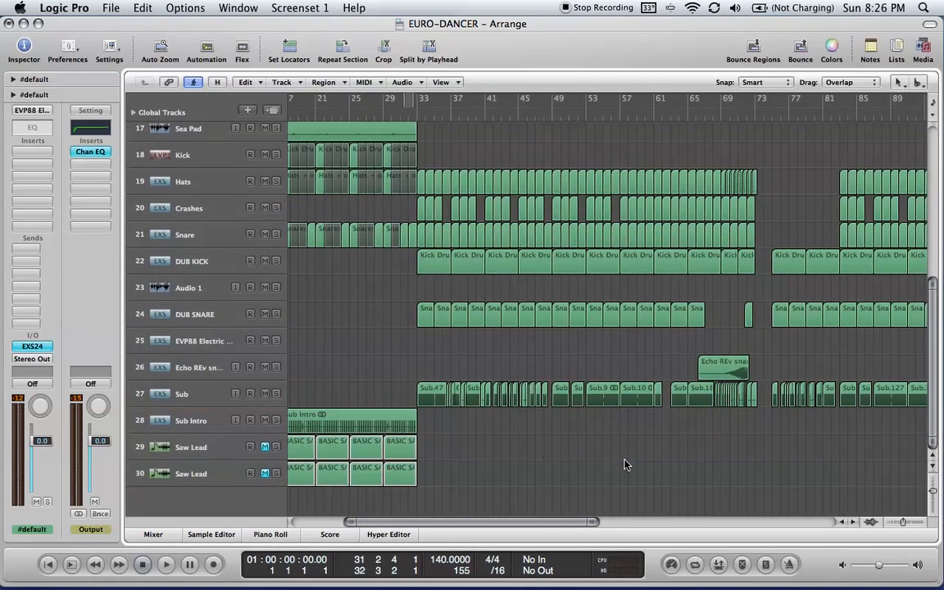